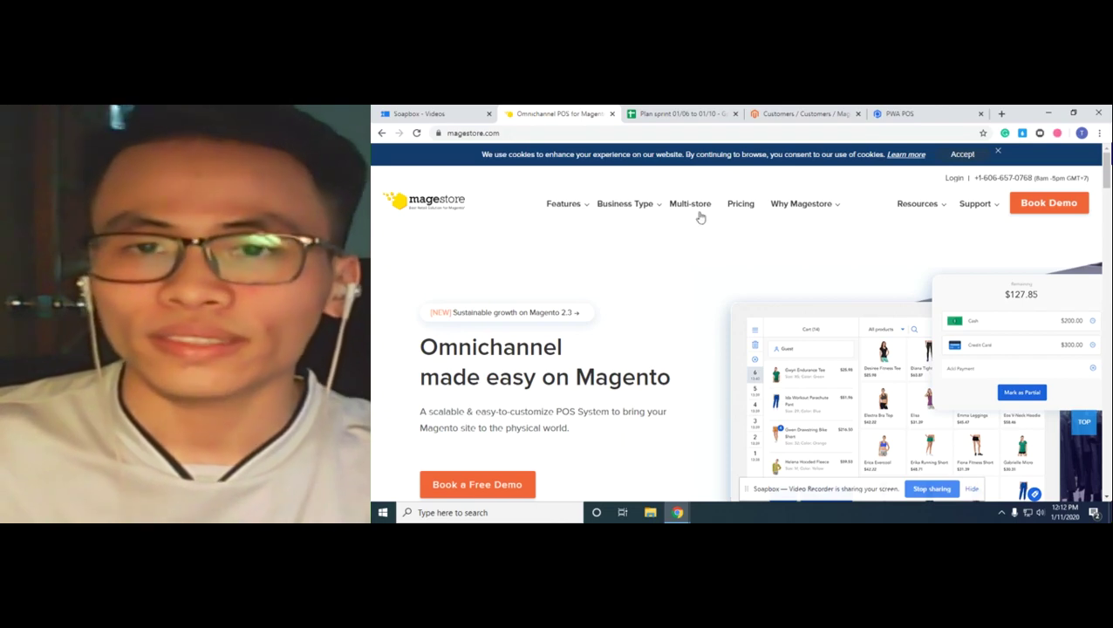
Step: Switch to the sprint plan spreadsheet, look over the Plan sheet's feature list and return to the Retro sheet
{"action": "left_click", "coordinate": [680, 113]}
{"action": "left_click", "coordinate": [602, 347]}
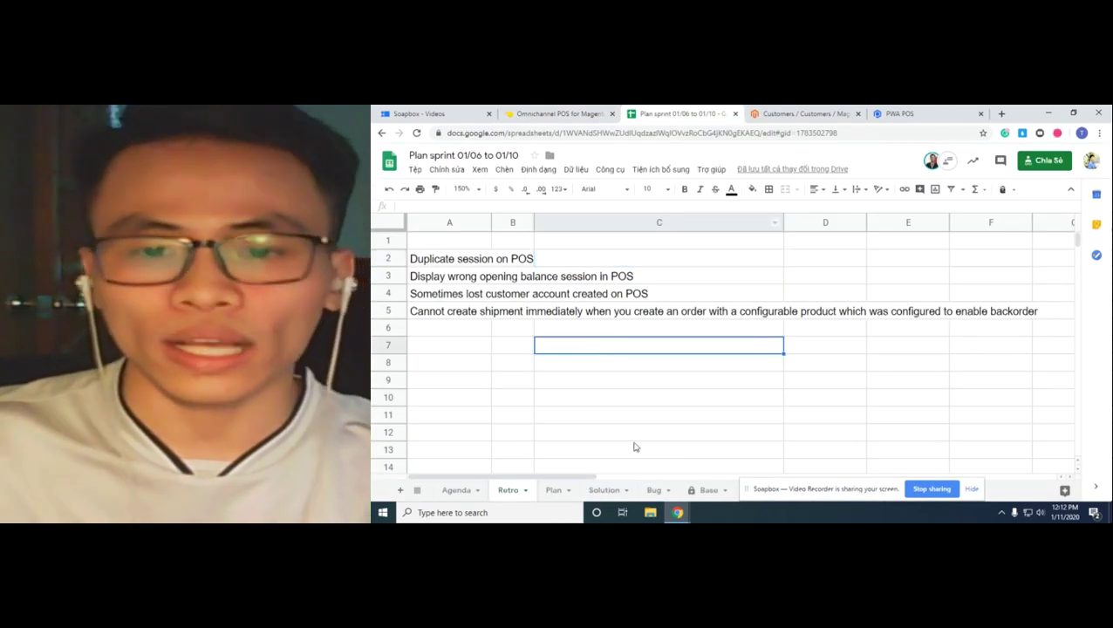
{"action": "left_click", "coordinate": [555, 492]}
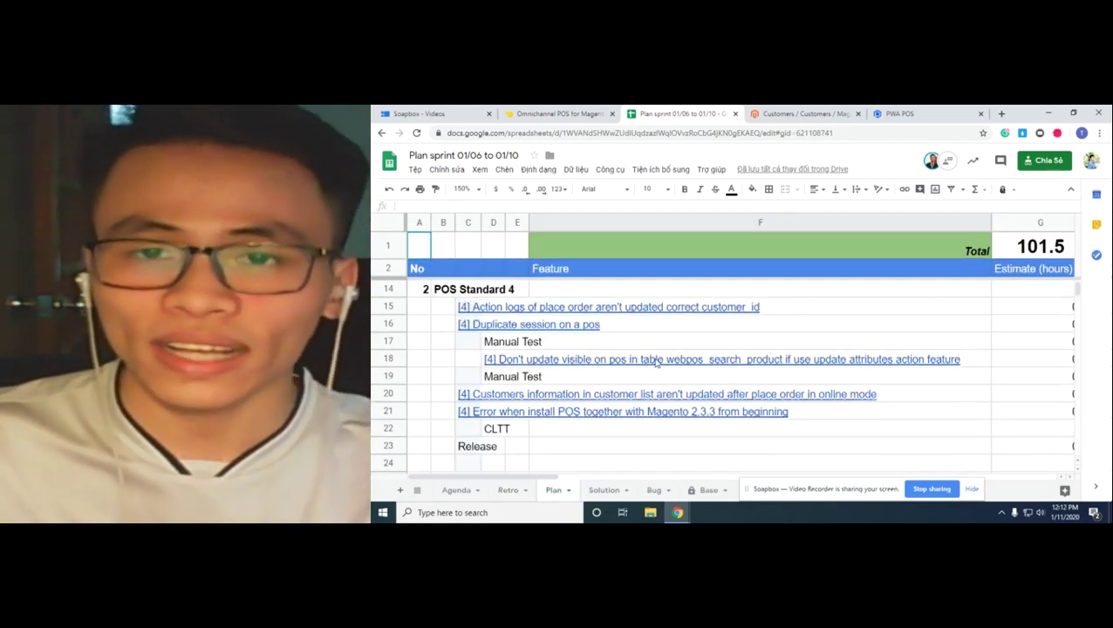
{"action": "scroll", "coordinate": [660, 358], "scroll_direction": "up", "scroll_amount": 3}
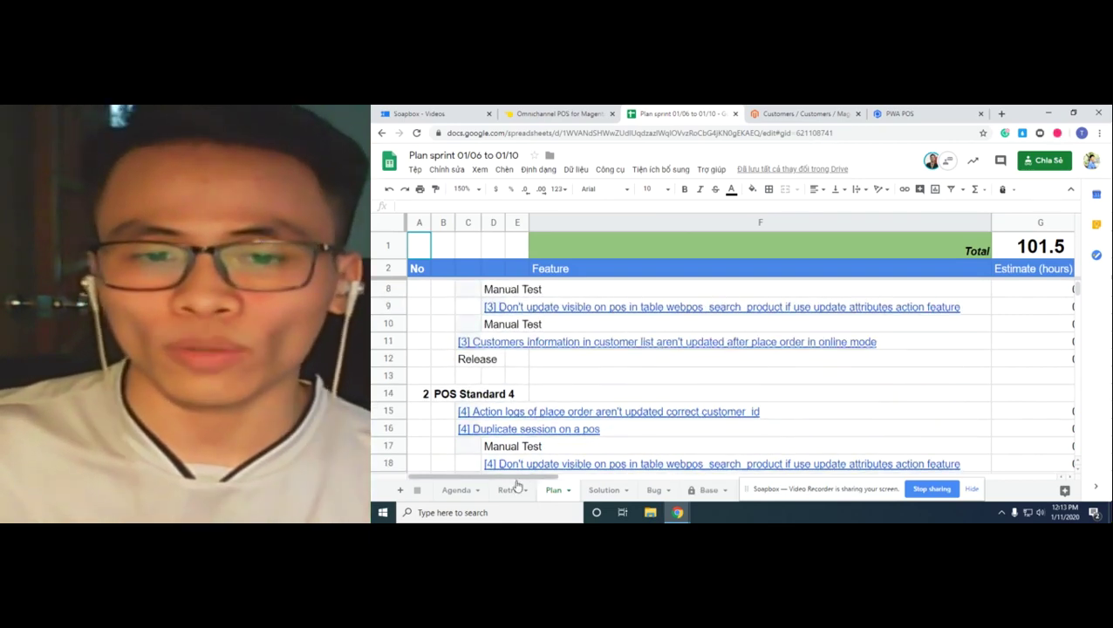
{"action": "left_click", "coordinate": [514, 490]}
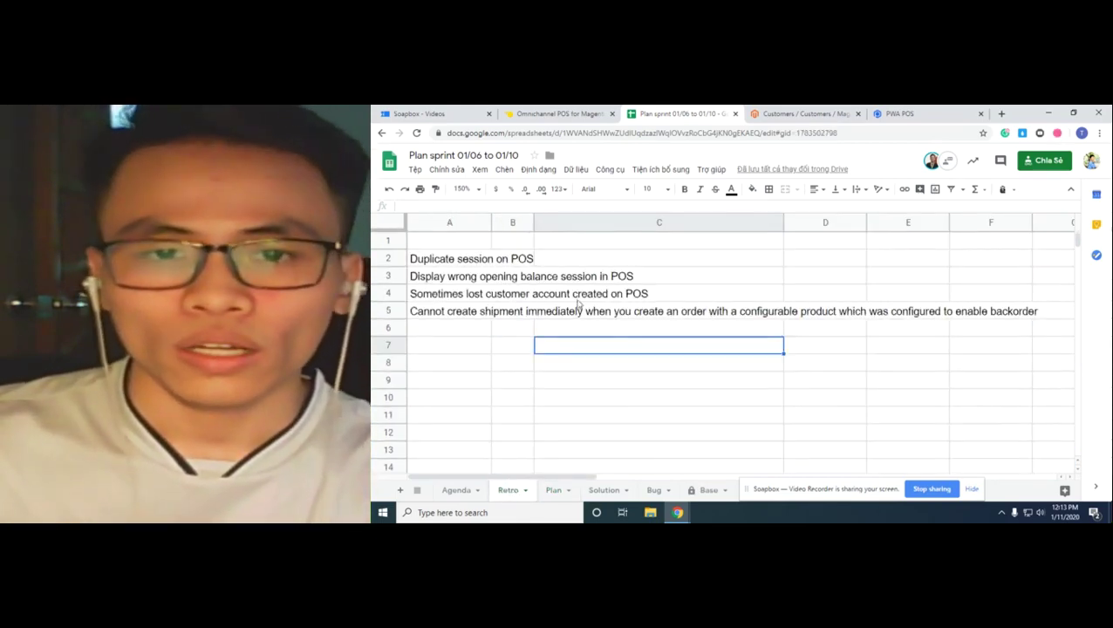
Step: Go through the POS issues listed in rows 2 to 5 of the Retro sheet
{"action": "left_click", "coordinate": [421, 258]}
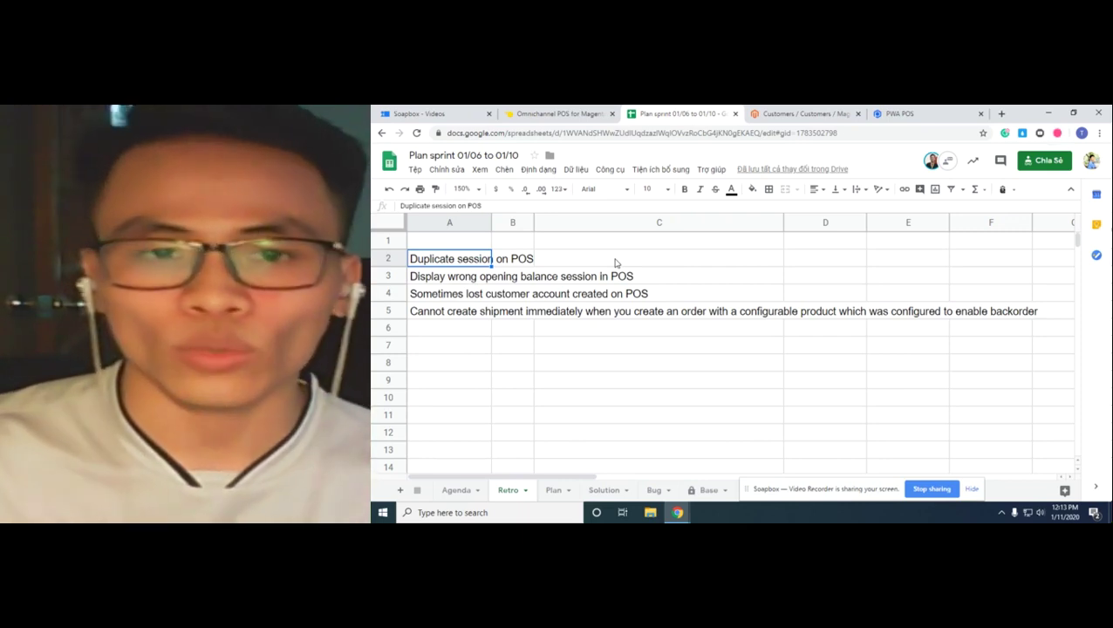
{"action": "left_click", "coordinate": [690, 276]}
{"action": "left_click", "coordinate": [690, 258]}
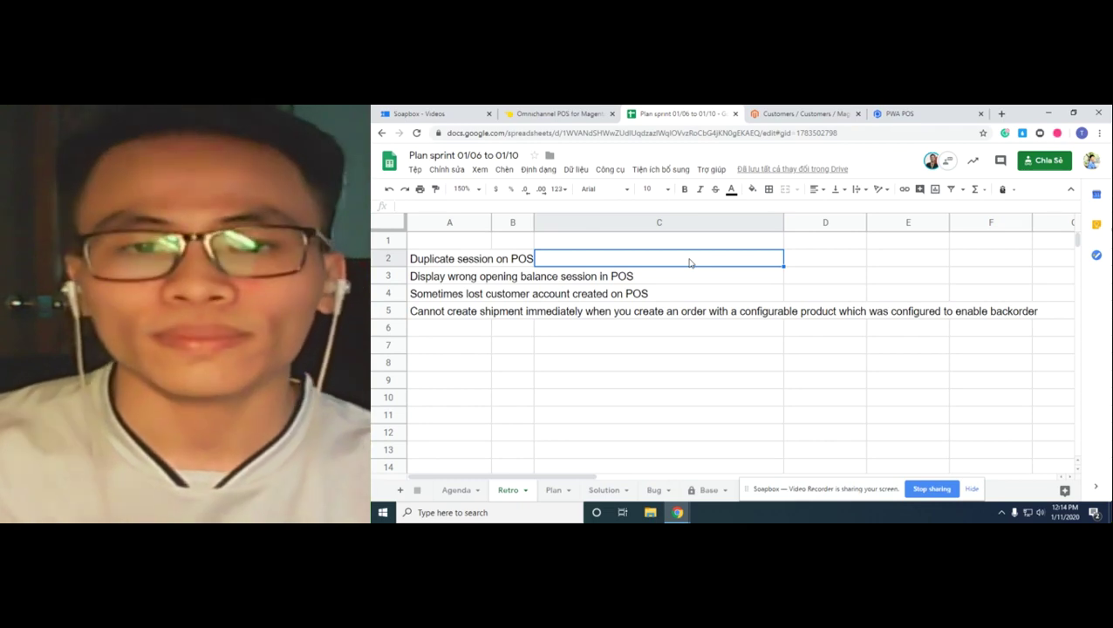
{"action": "left_click", "coordinate": [700, 294]}
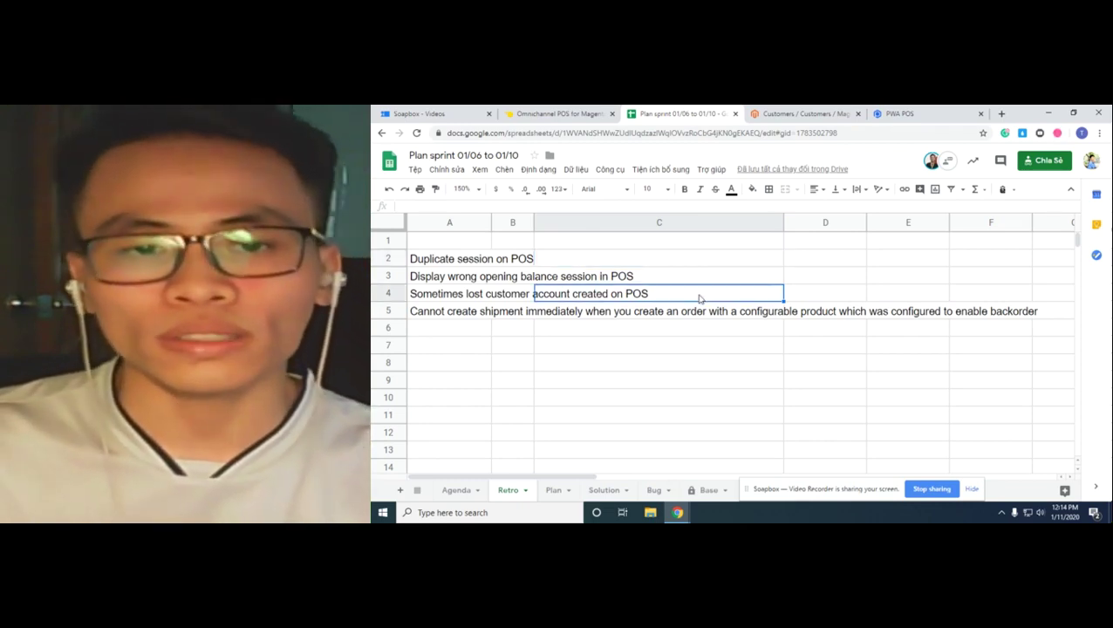
{"action": "left_click", "coordinate": [590, 346]}
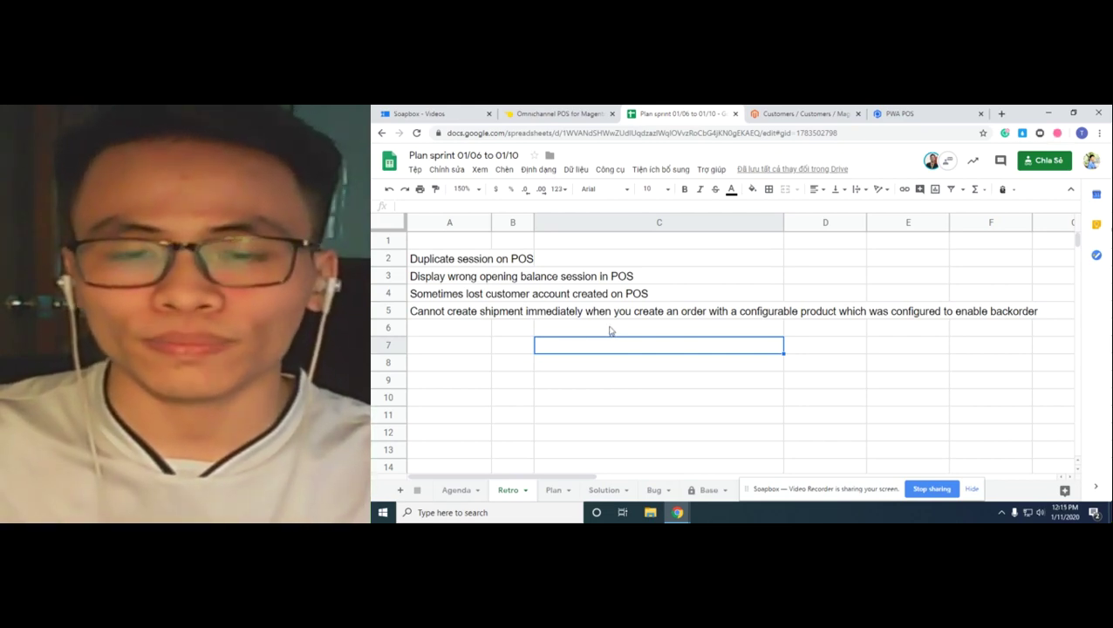
{"action": "left_click", "coordinate": [629, 315]}
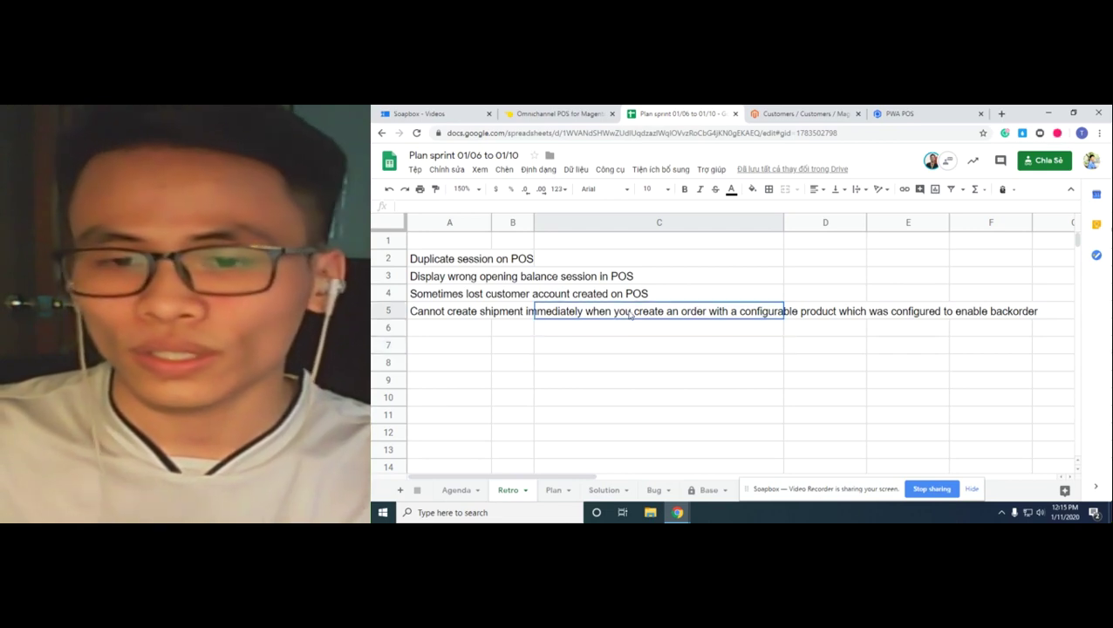
{"action": "left_click", "coordinate": [694, 295]}
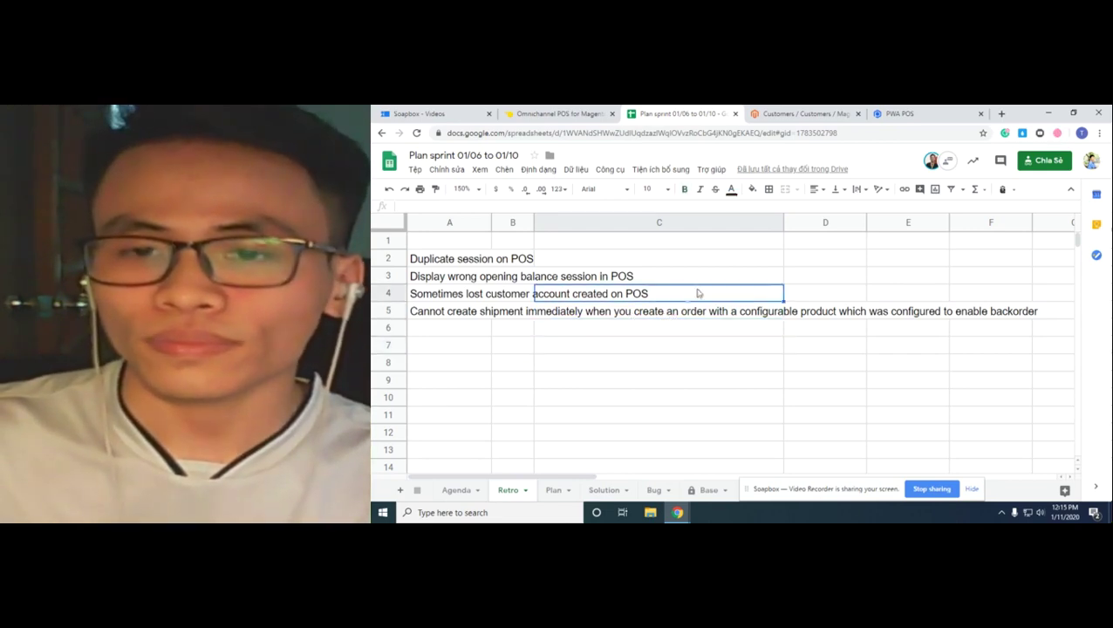
Step: Switch to the Magento admin, open the store Configuration page and collapse its General section
{"action": "left_click", "coordinate": [799, 114]}
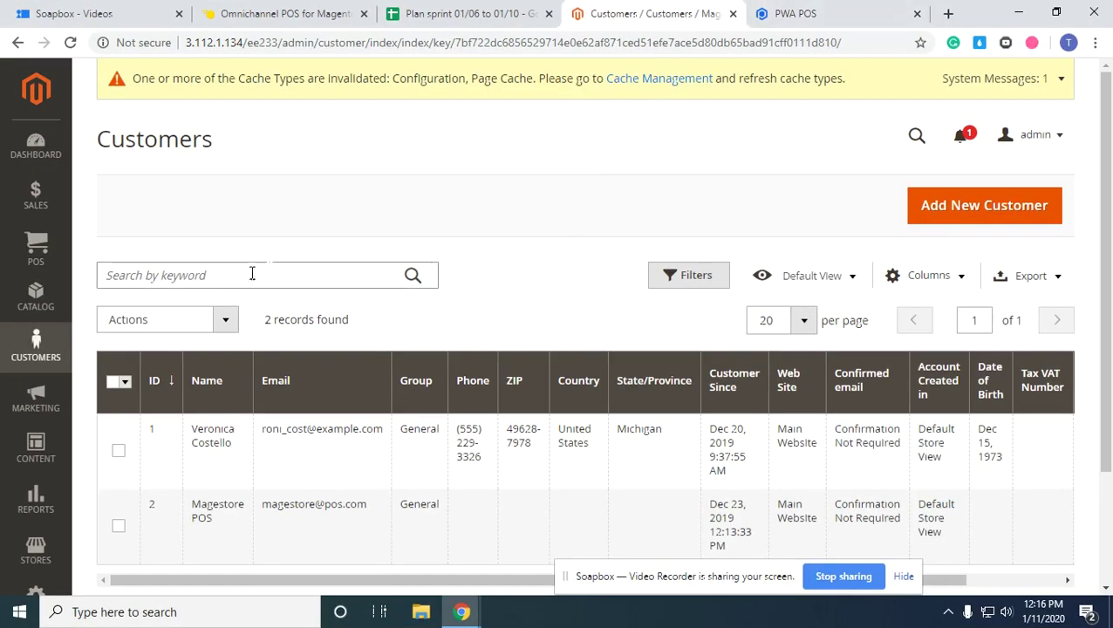
{"action": "scroll", "coordinate": [52, 384], "scroll_direction": "down", "scroll_amount": 1}
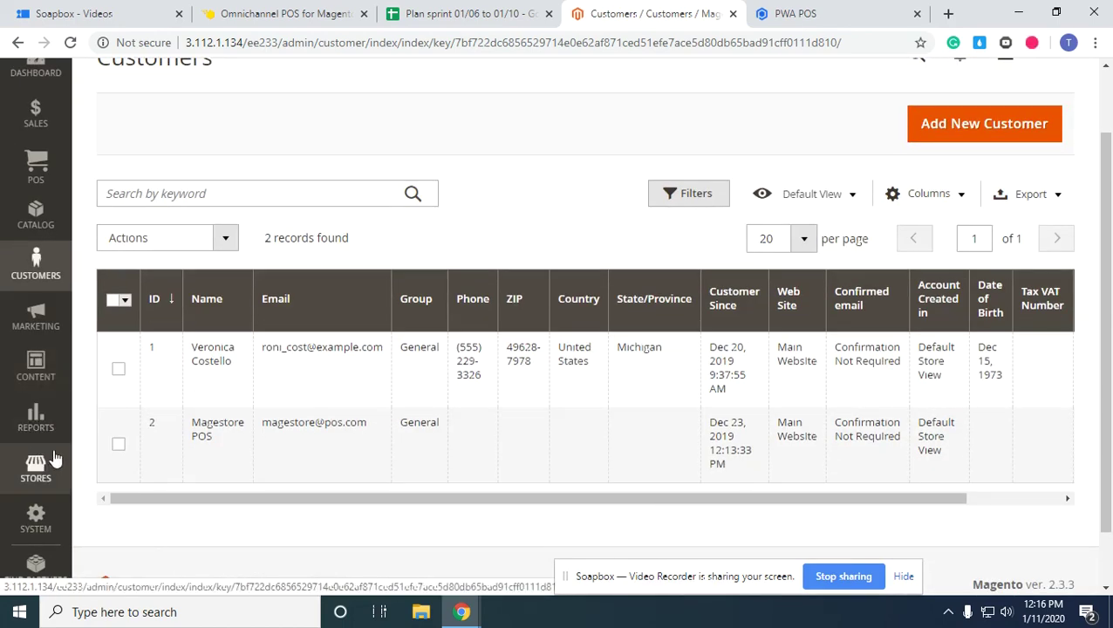
{"action": "left_click", "coordinate": [39, 467]}
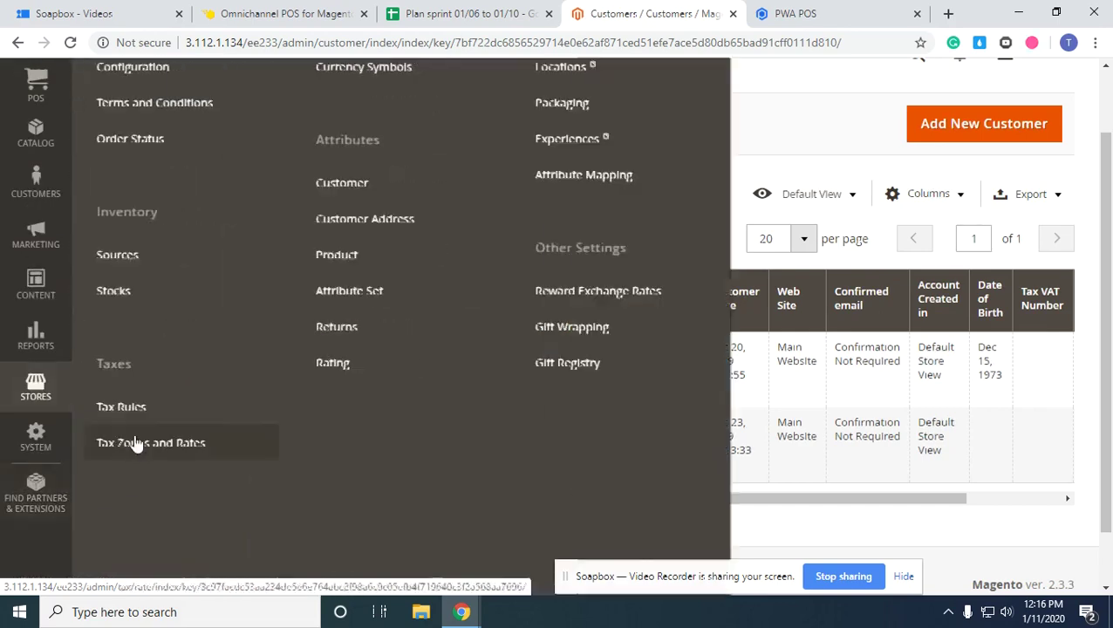
{"action": "left_click", "coordinate": [179, 154]}
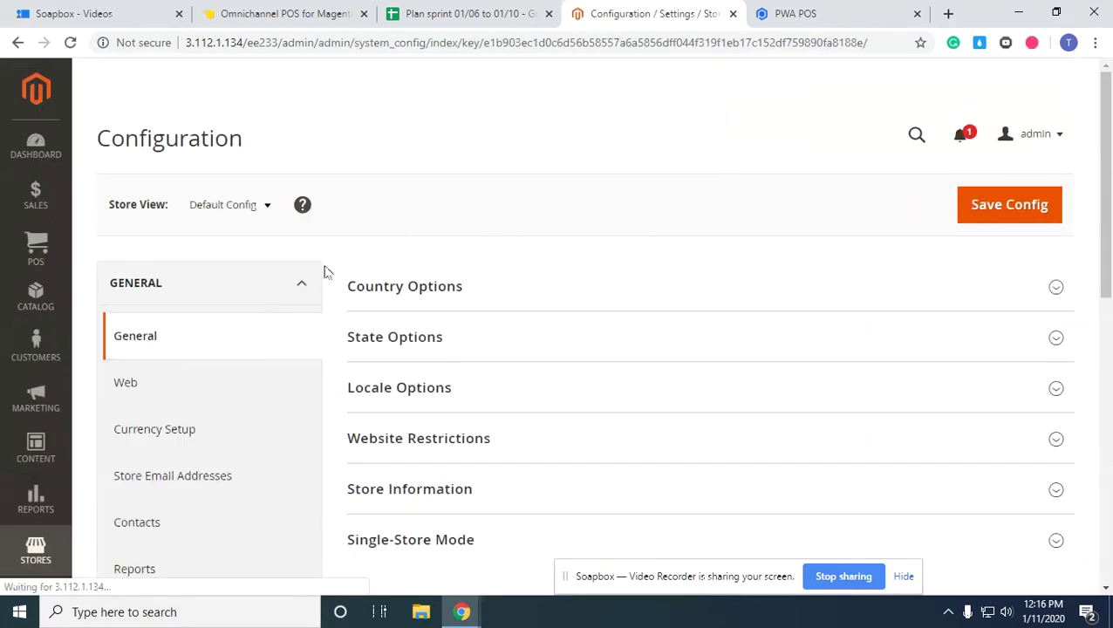
{"action": "left_click", "coordinate": [279, 295]}
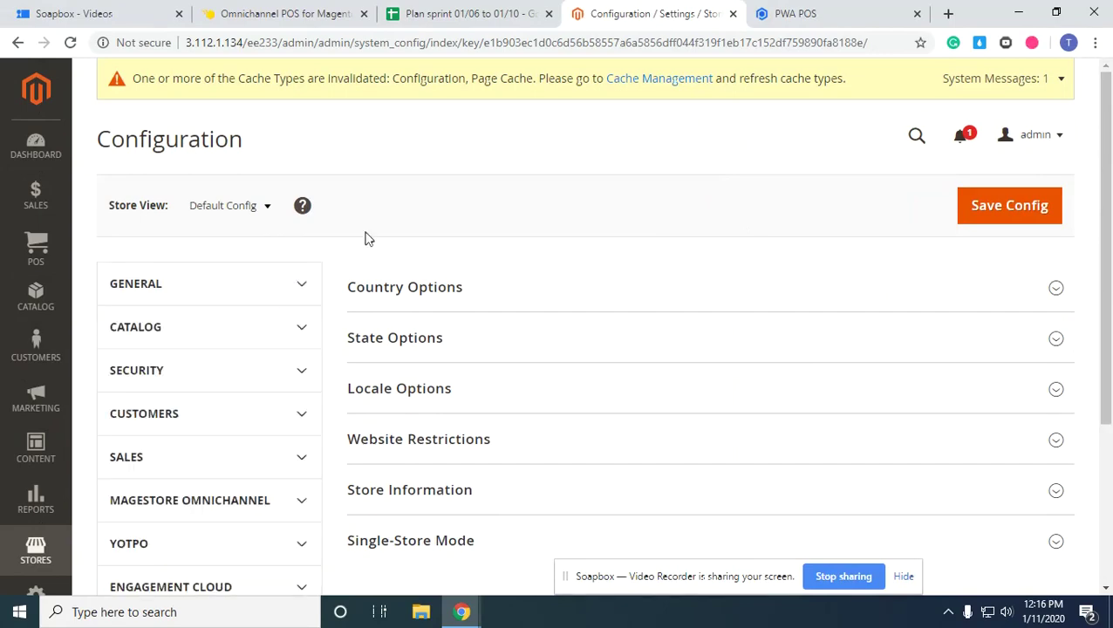
{"action": "scroll", "coordinate": [371, 234], "scroll_direction": "down", "scroll_amount": 3}
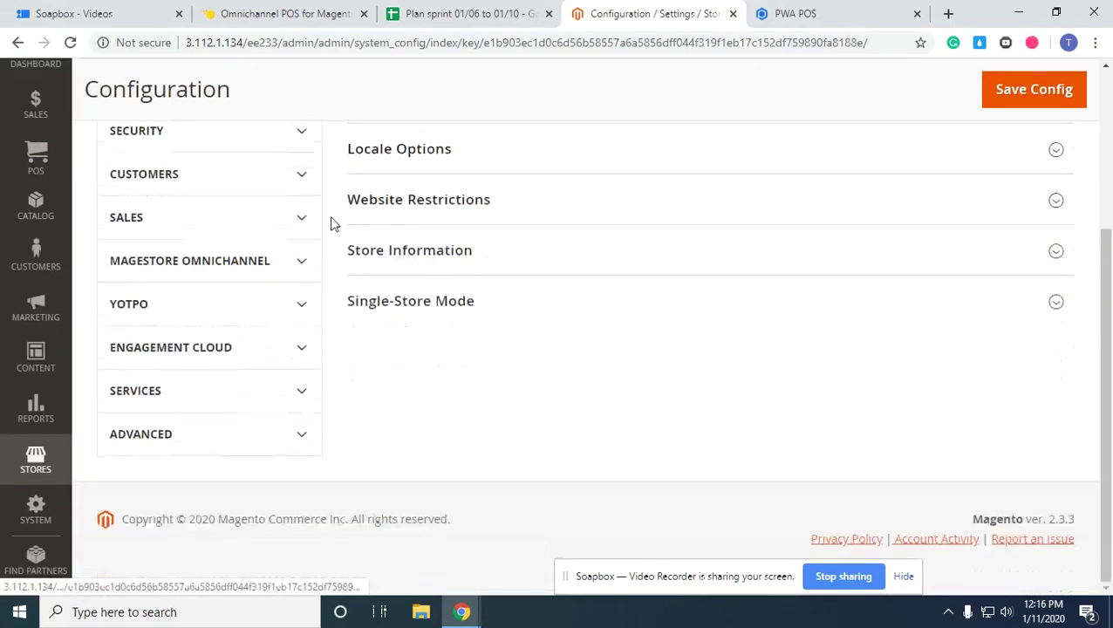
{"action": "left_click", "coordinate": [260, 218]}
{"action": "scroll", "coordinate": [274, 253], "scroll_direction": "down", "scroll_amount": 2}
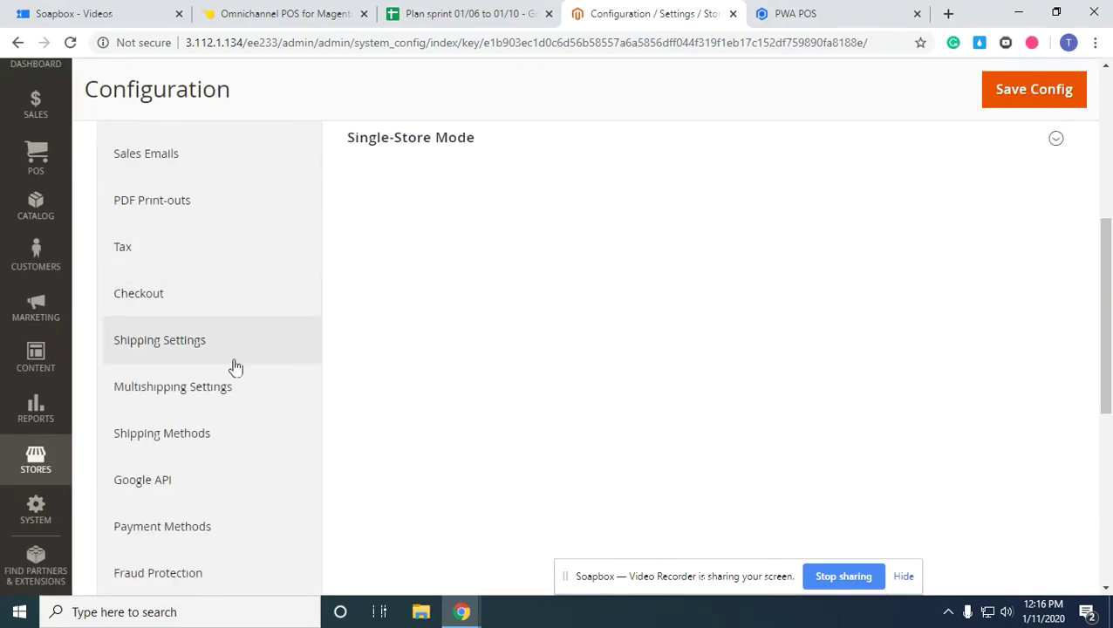
{"action": "scroll", "coordinate": [231, 367], "scroll_direction": "down", "scroll_amount": 2}
{"action": "scroll", "coordinate": [234, 374], "scroll_direction": "up", "scroll_amount": 1}
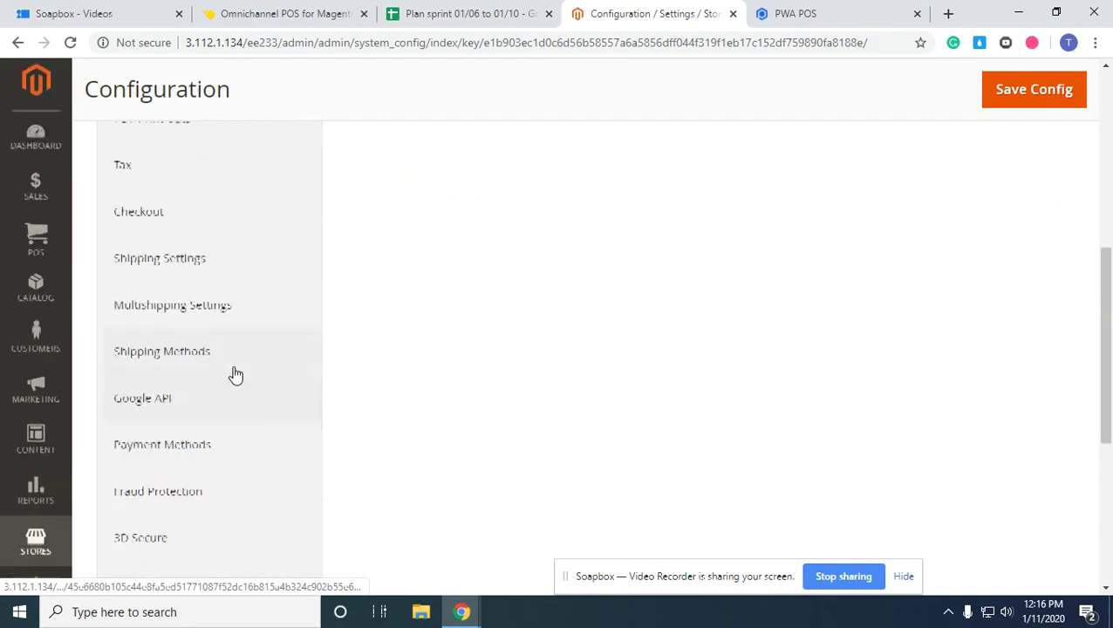
{"action": "scroll", "coordinate": [247, 327], "scroll_direction": "up", "scroll_amount": 1}
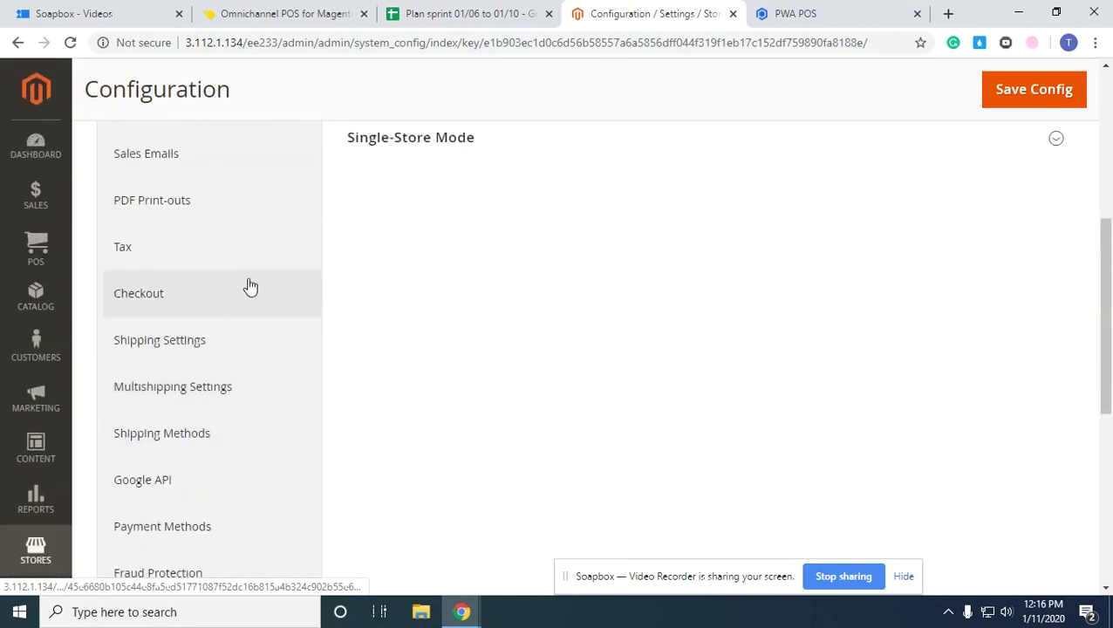
{"action": "scroll", "coordinate": [249, 286], "scroll_direction": "up", "scroll_amount": 2}
{"action": "left_click", "coordinate": [217, 232]}
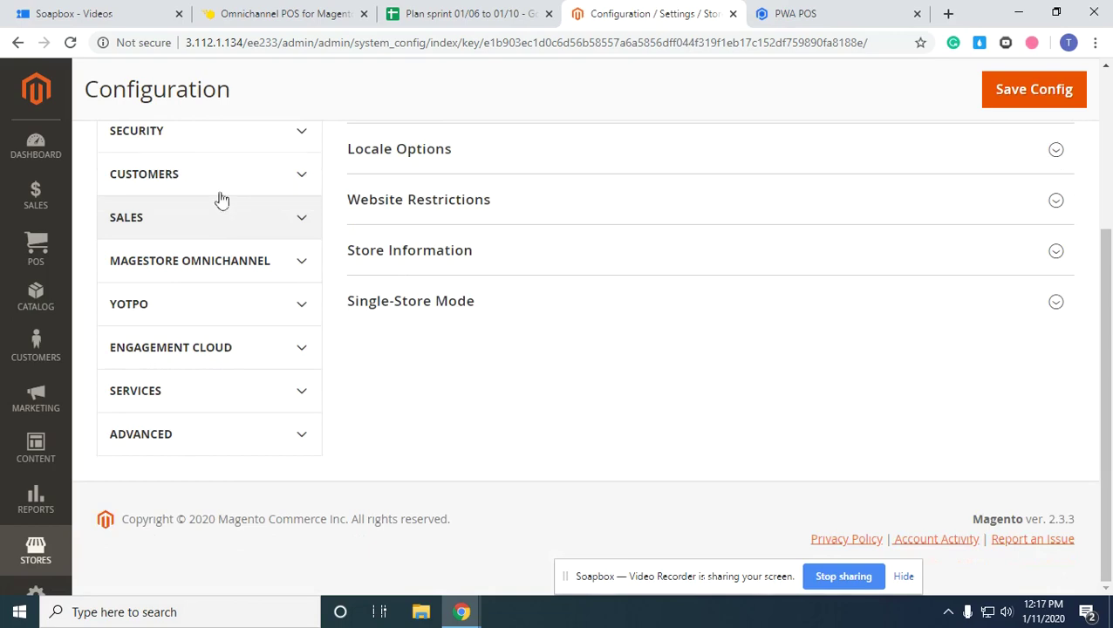
Step: Open the Reward Points configuration for customers and check the Enable Reward Points Functionality setting
{"action": "left_click", "coordinate": [222, 194]}
{"action": "left_click", "coordinate": [232, 414]}
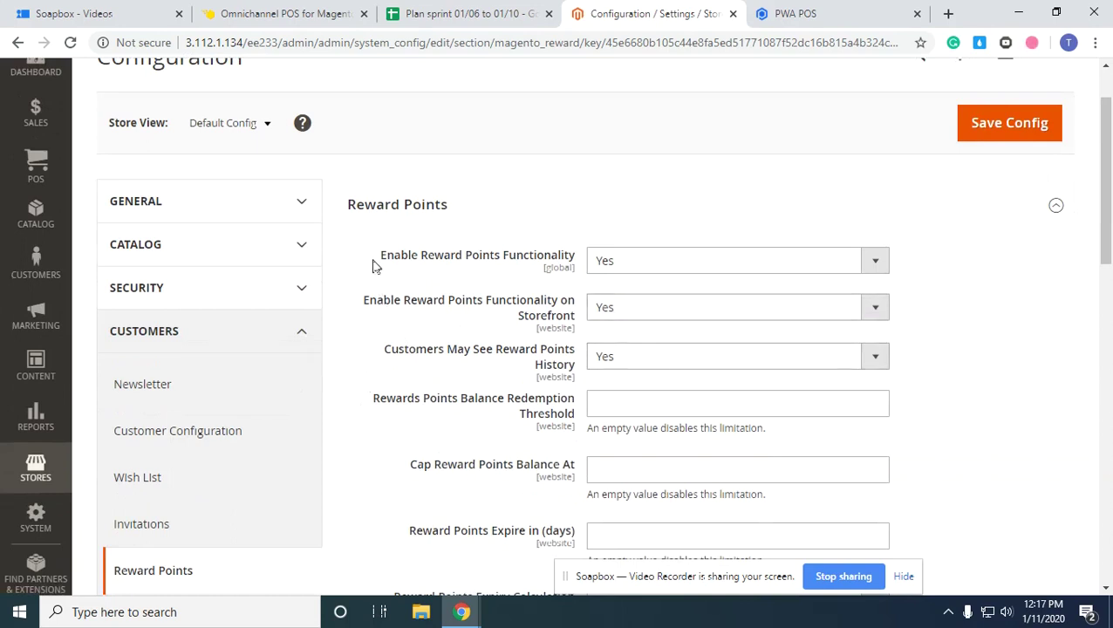
{"action": "left_click_drag", "start_coordinate": [384, 258], "coordinate": [483, 264]}
{"action": "left_click", "coordinate": [539, 265]}
{"action": "left_click", "coordinate": [502, 264]}
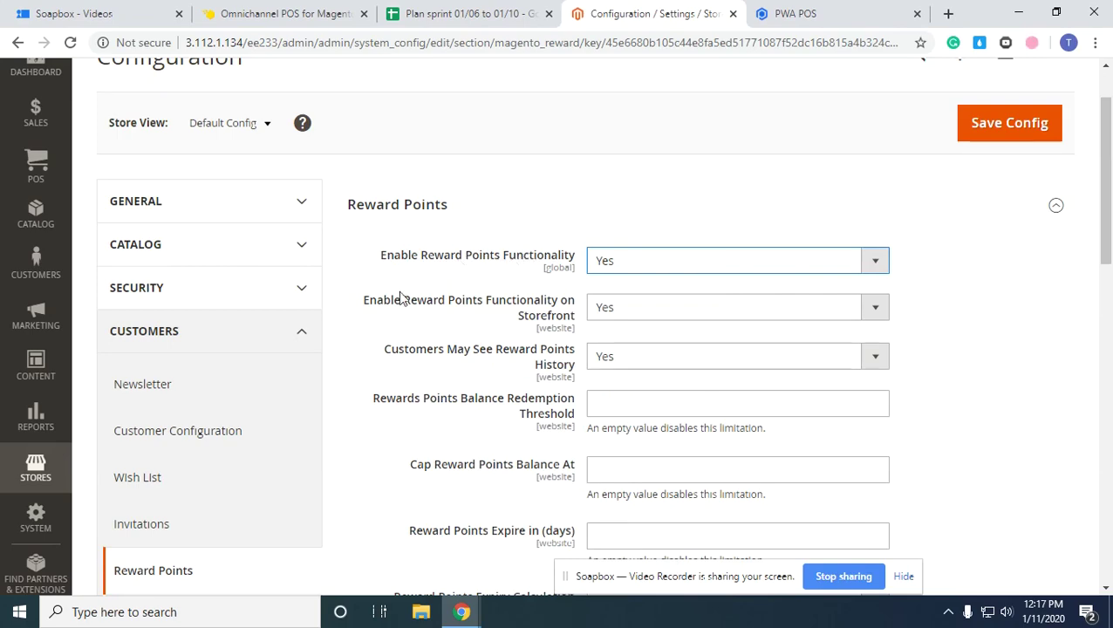
Step: Open the store's Reward Exchange Rates page to review the rates for the General customer group
{"action": "scroll", "coordinate": [45, 461], "scroll_direction": "up", "scroll_amount": 1}
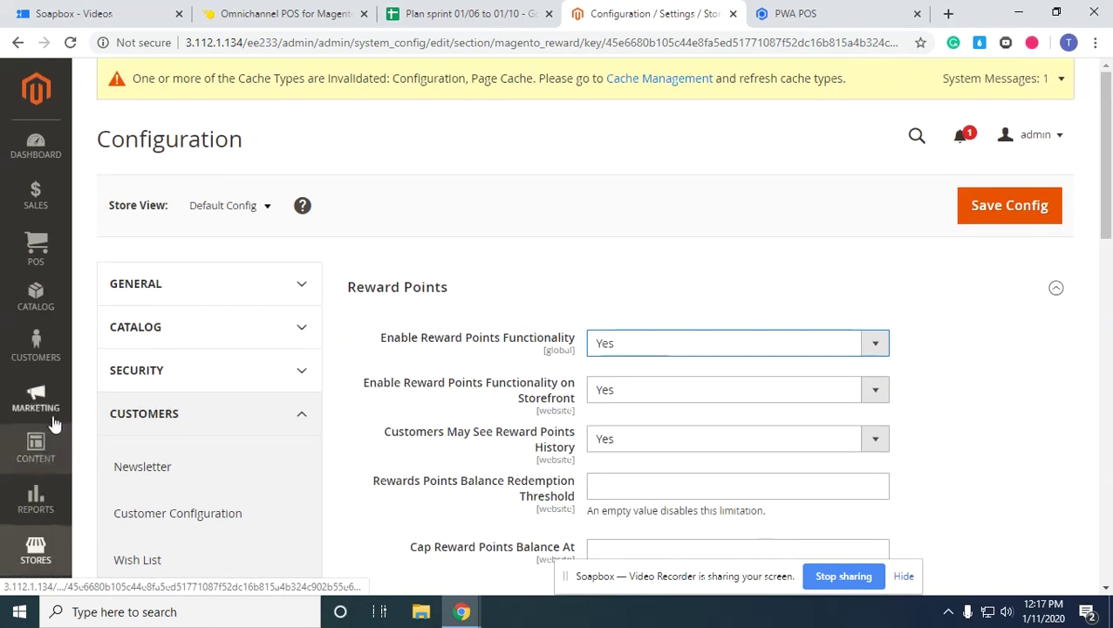
{"action": "scroll", "coordinate": [52, 375], "scroll_direction": "down", "scroll_amount": 1}
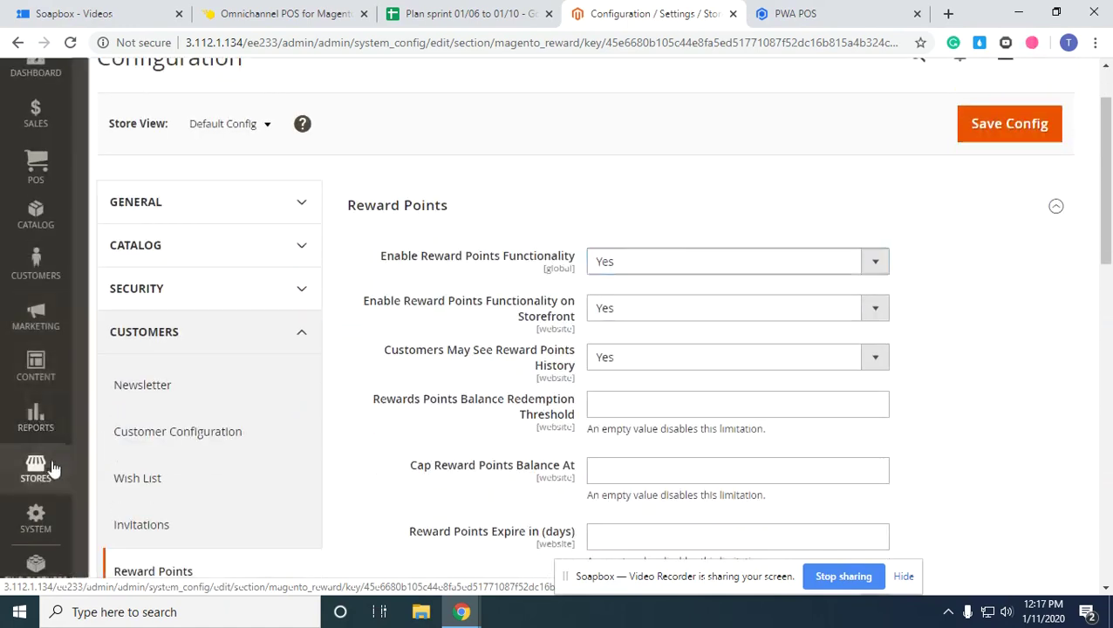
{"action": "left_click", "coordinate": [53, 470]}
{"action": "left_click", "coordinate": [597, 373]}
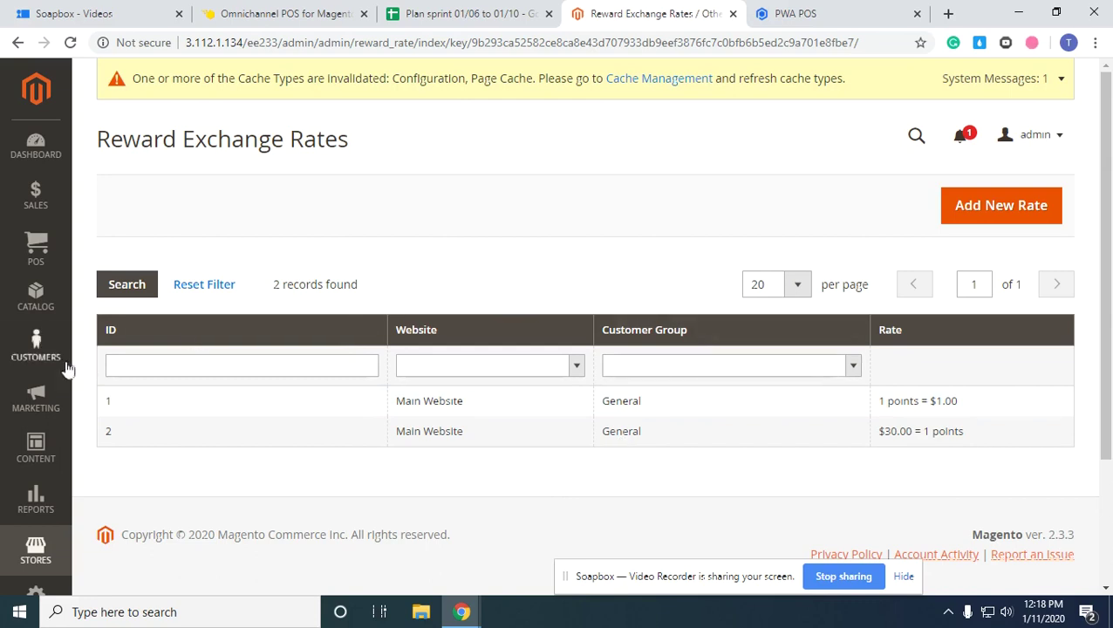
Step: Open the record of the customer with ID 1 from the list of all customers
{"action": "left_click", "coordinate": [35, 351]}
{"action": "left_click", "coordinate": [162, 153]}
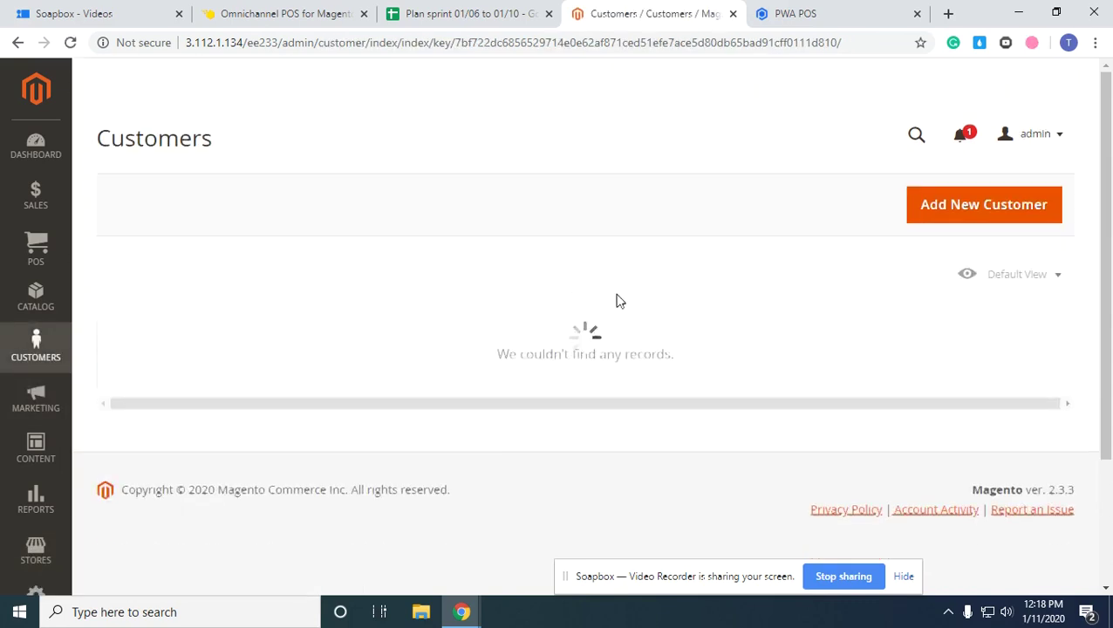
{"action": "scroll", "coordinate": [534, 320], "scroll_direction": "down", "scroll_amount": 2}
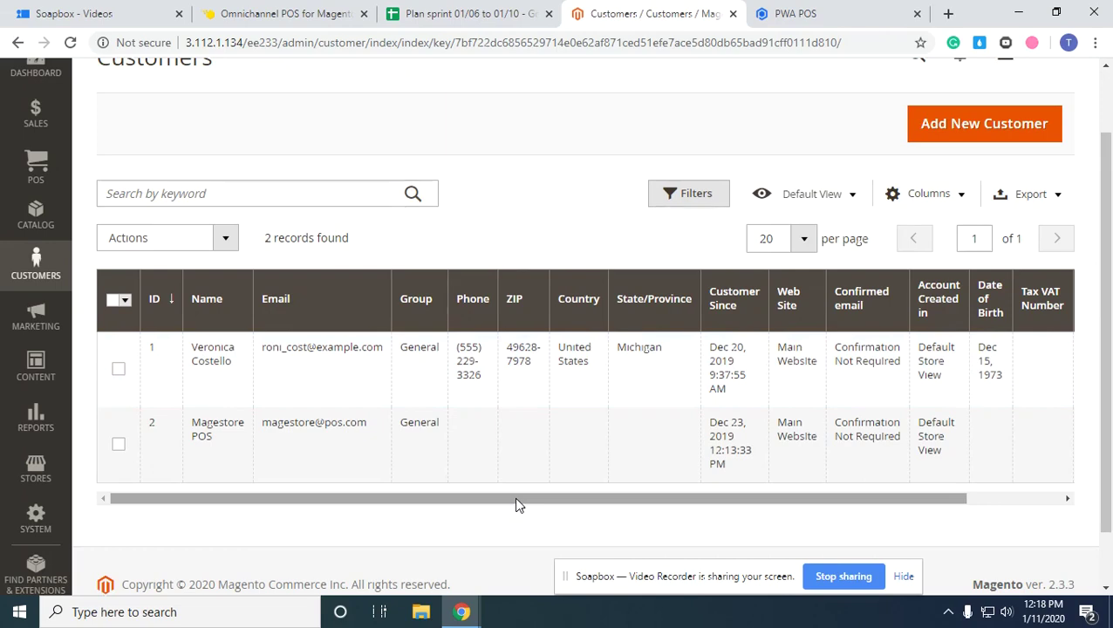
{"action": "left_click_drag", "start_coordinate": [517, 502], "coordinate": [669, 509]}
{"action": "left_click", "coordinate": [1047, 349]}
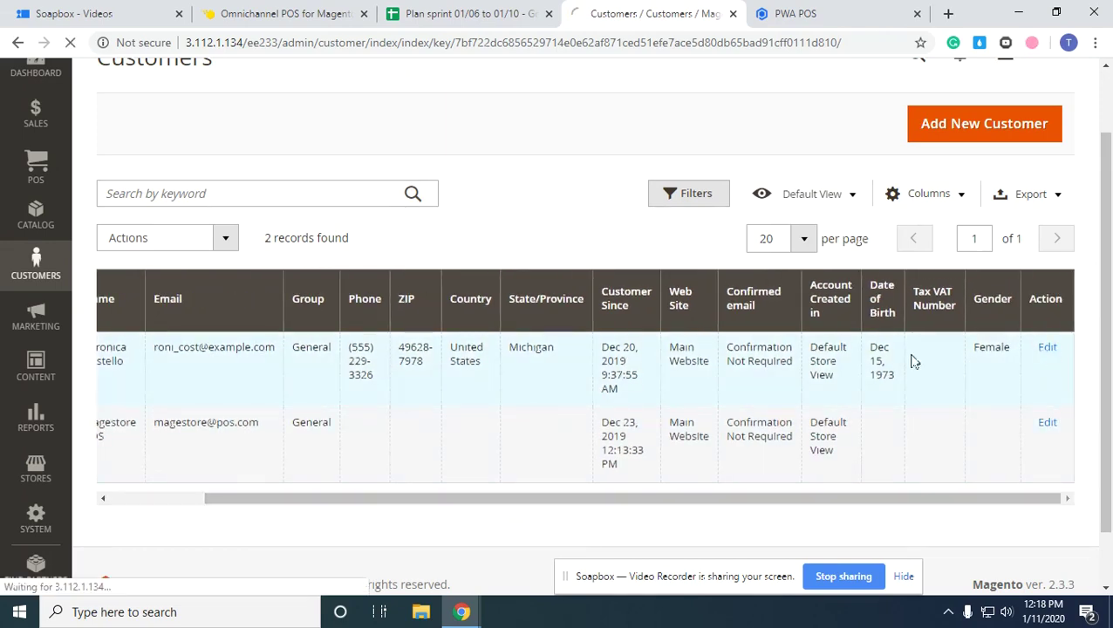
Step: Examine the customer's Reward Points Balance for the Main Website
{"action": "scroll", "coordinate": [689, 344], "scroll_direction": "down", "scroll_amount": 3}
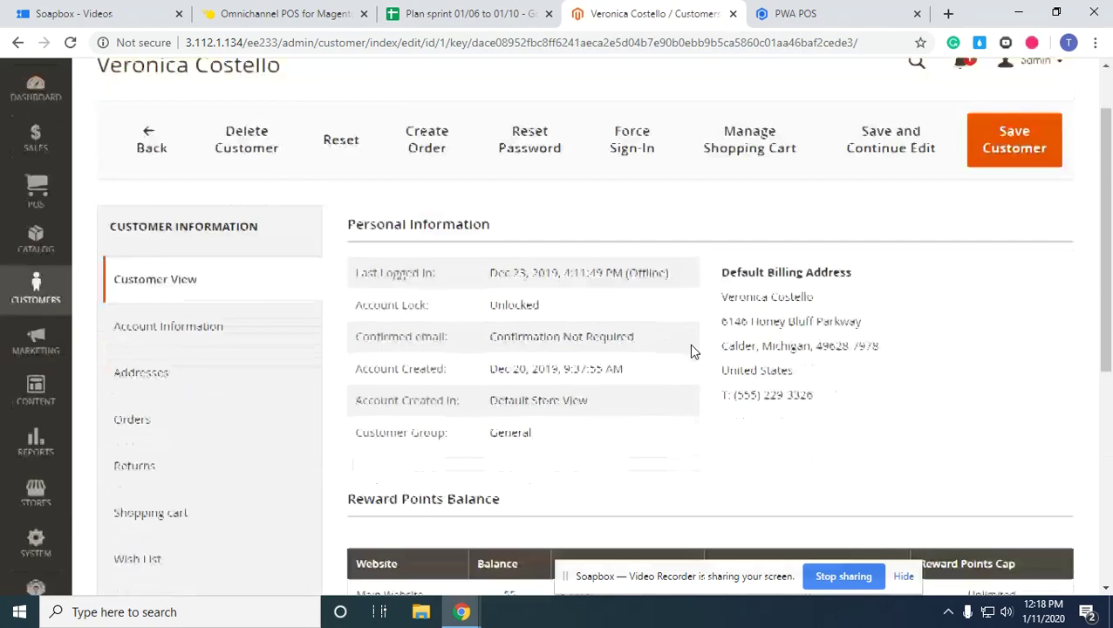
{"action": "scroll", "coordinate": [686, 340], "scroll_direction": "down", "scroll_amount": 1}
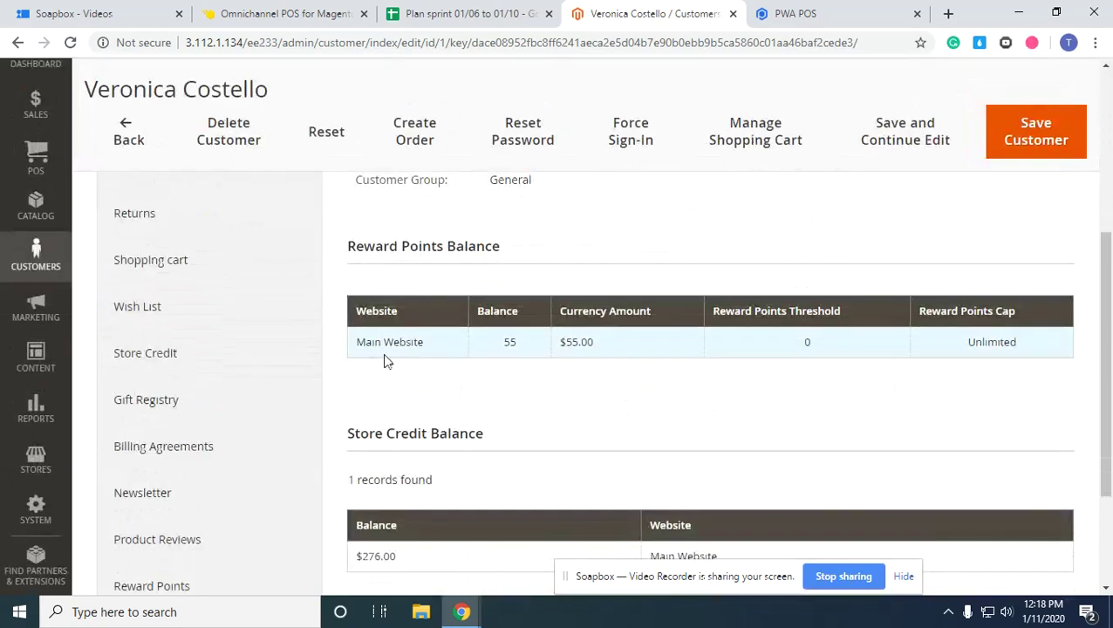
{"action": "left_click_drag", "start_coordinate": [377, 342], "coordinate": [509, 343]}
{"action": "left_click", "coordinate": [509, 343]}
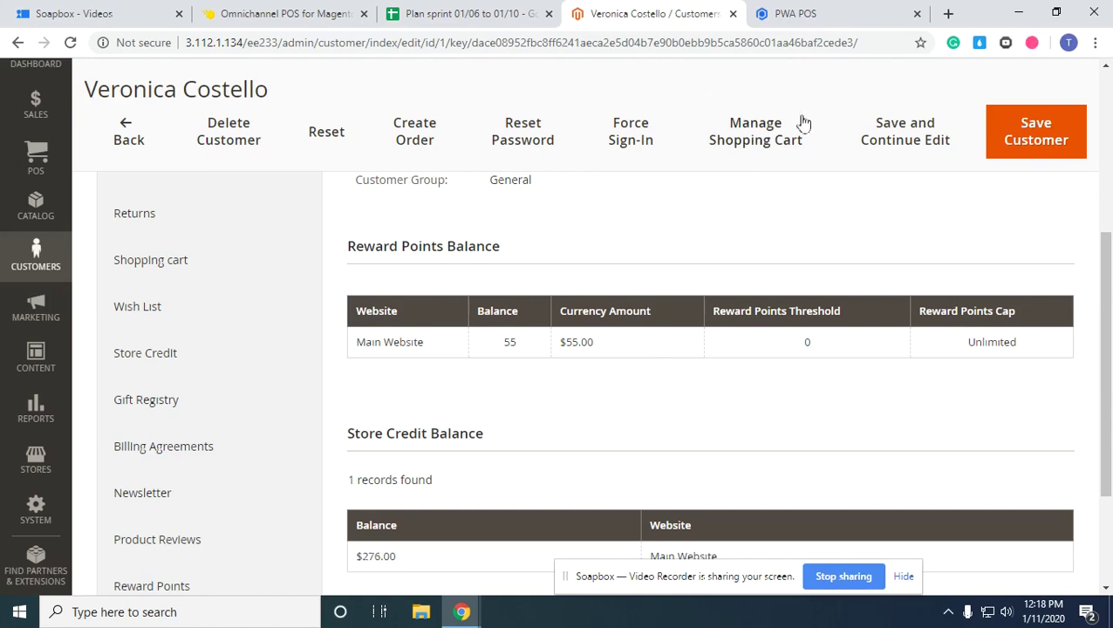
Step: Switch to the PWA POS checkout and add the Aim Analog Watch and Affirm Water Bottle to the cart
{"action": "left_click", "coordinate": [828, 8]}
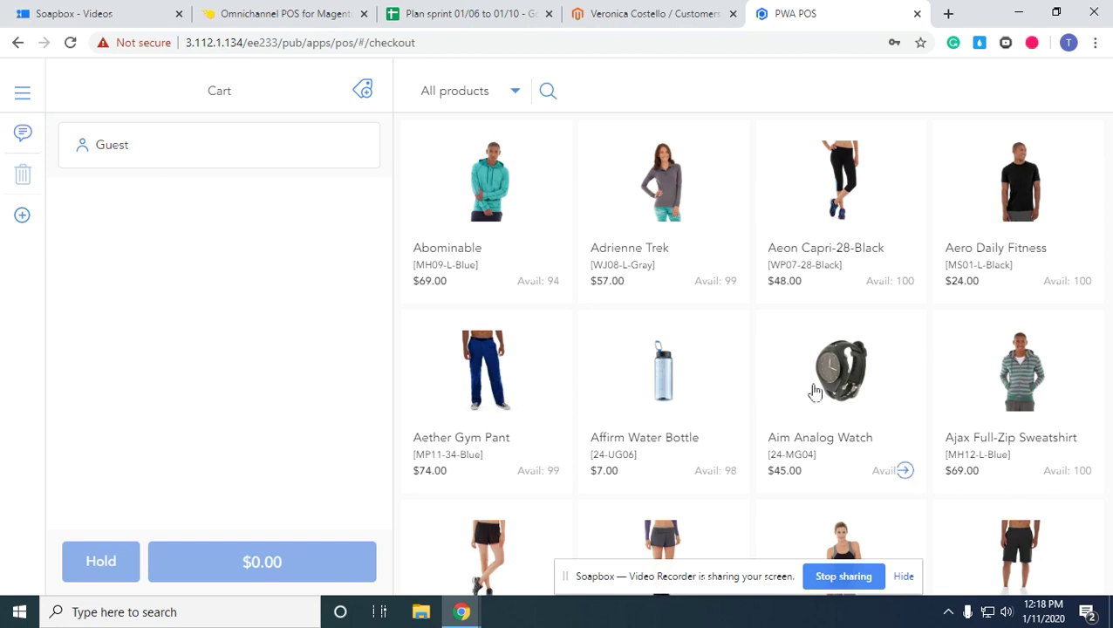
{"action": "left_click", "coordinate": [816, 388]}
{"action": "left_click", "coordinate": [662, 390]}
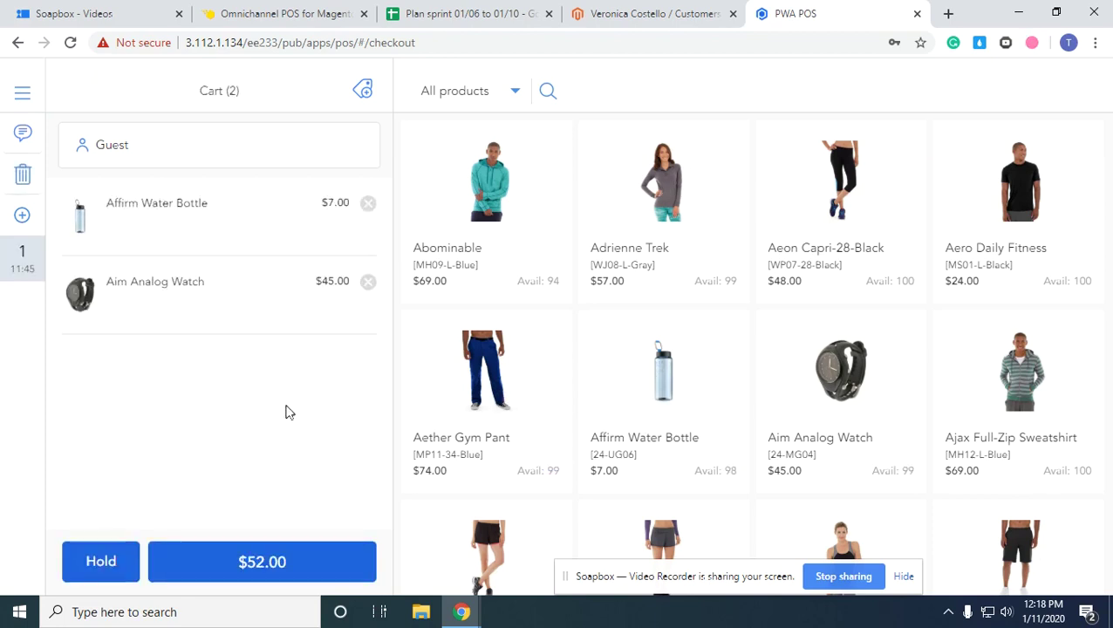
Step: Search for the existing customer by name and assign them to the cart in place of Guest
{"action": "left_click", "coordinate": [135, 146]}
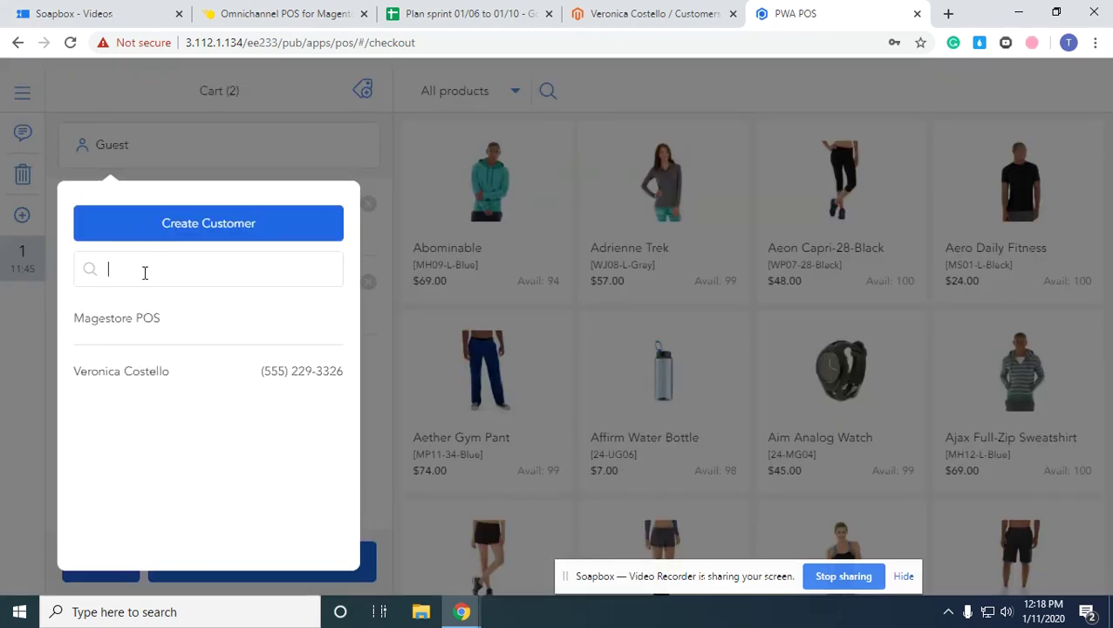
{"action": "type", "text": "vero "}
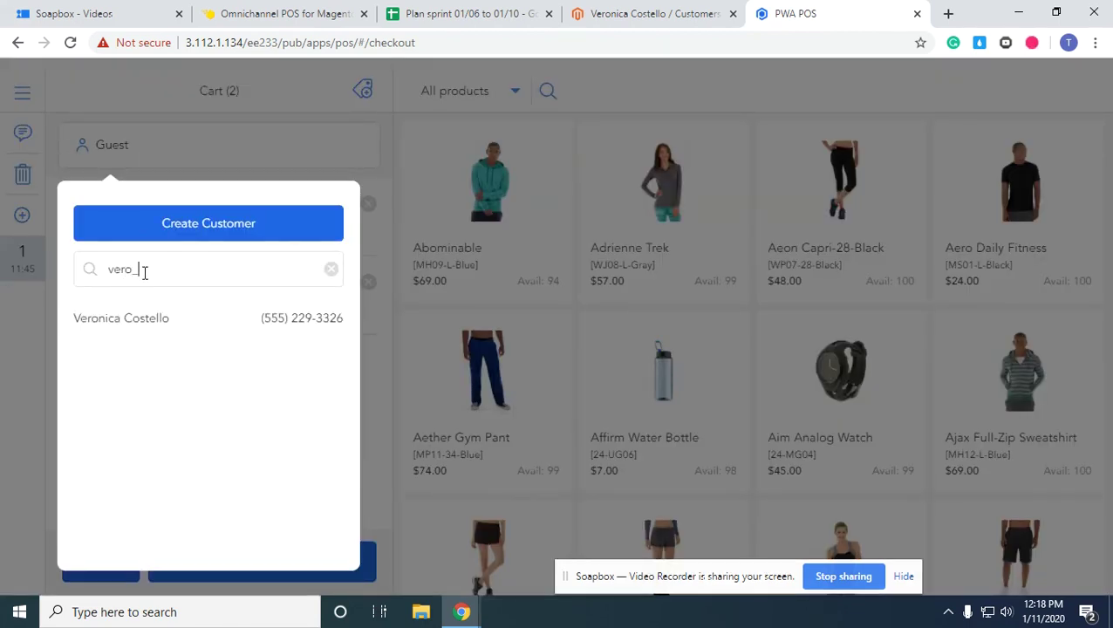
{"action": "type", "text": "ro"}
{"action": "left_click", "coordinate": [137, 329]}
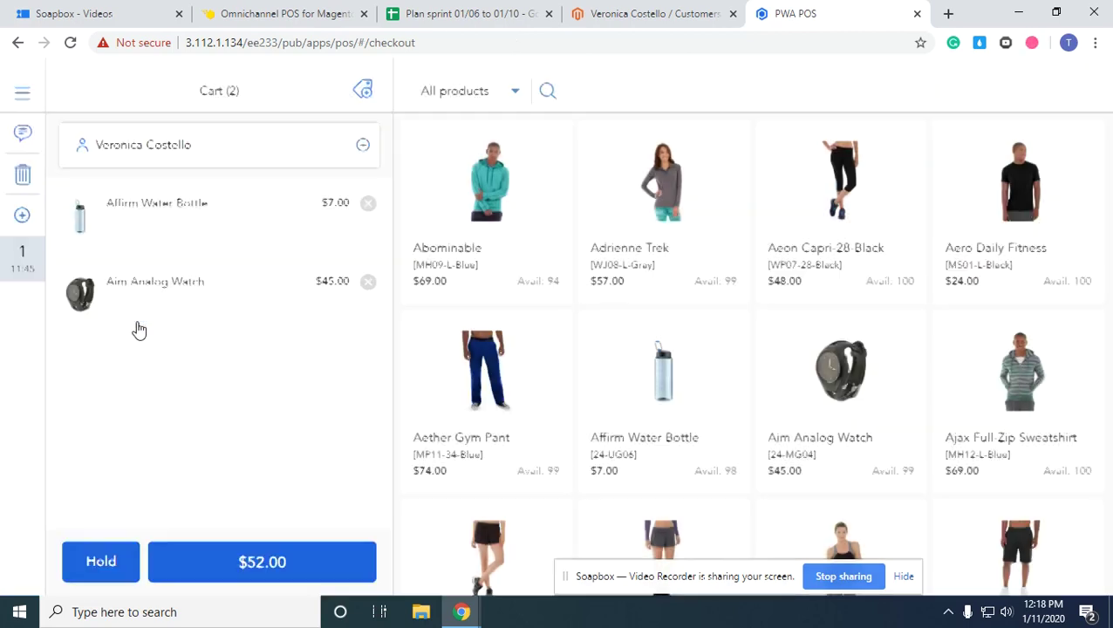
Step: Pay for the cart with 52 reward points and complete the order without printing the receipt
{"action": "left_click", "coordinate": [244, 571]}
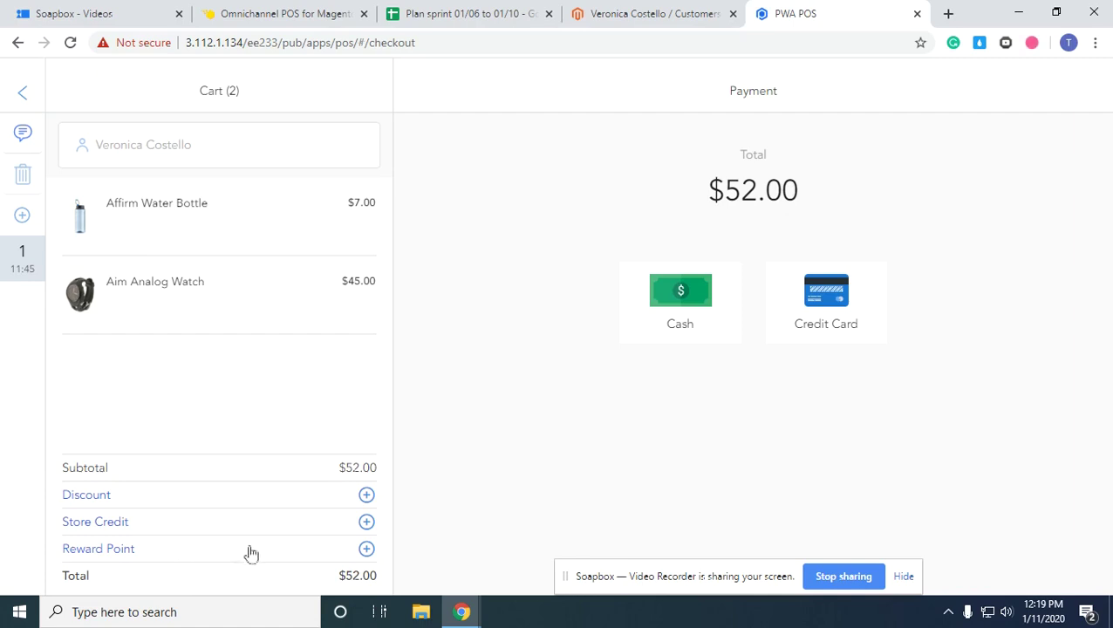
{"action": "left_click", "coordinate": [322, 552]}
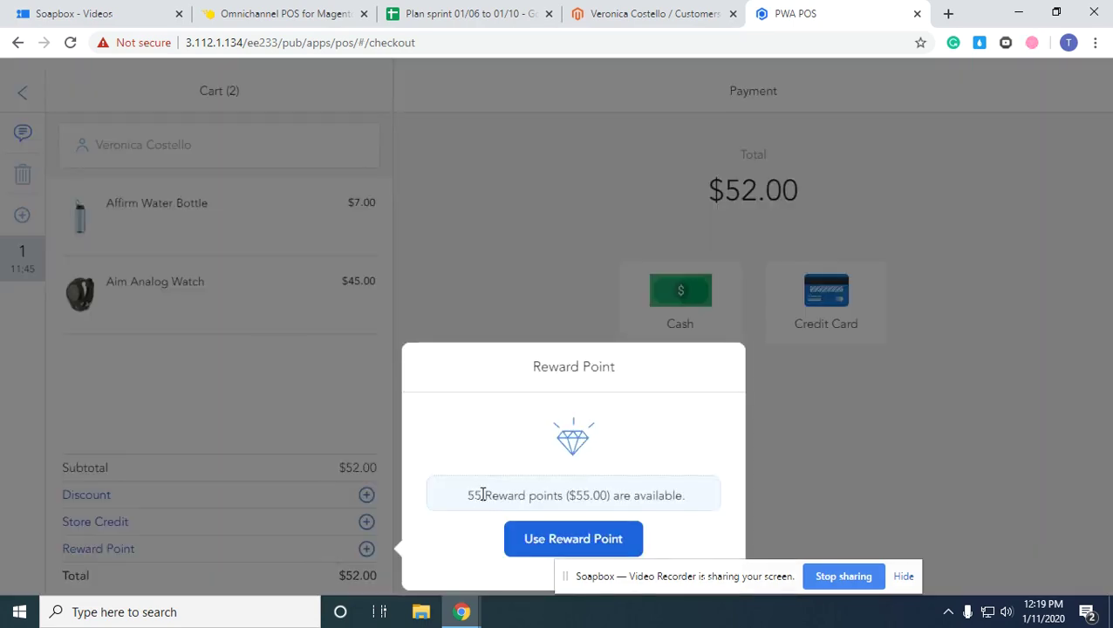
{"action": "left_click_drag", "start_coordinate": [472, 496], "coordinate": [686, 499]}
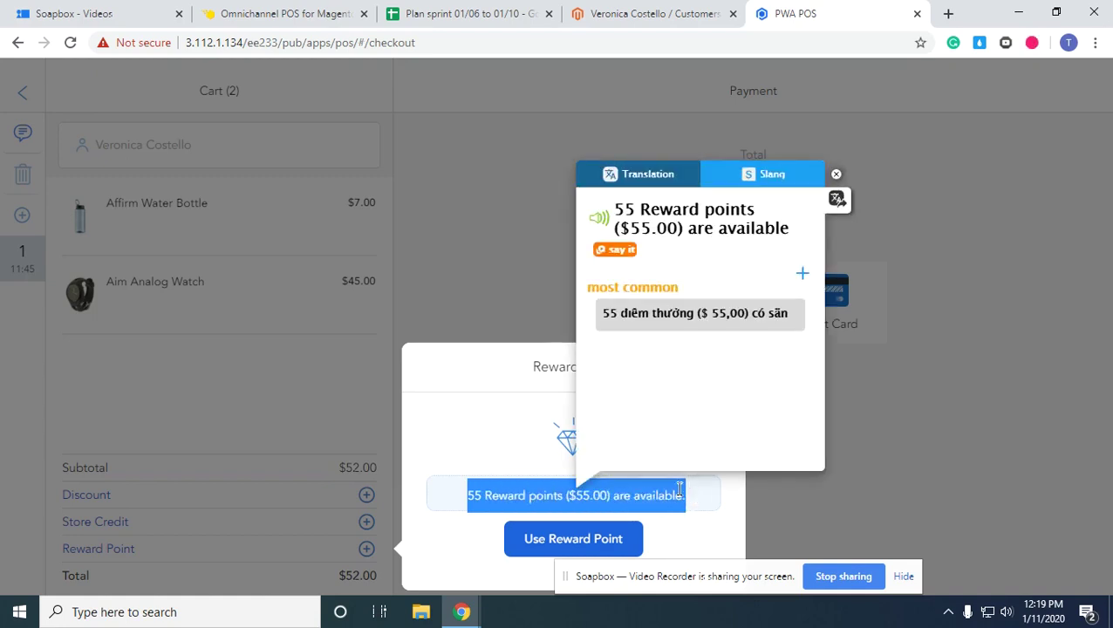
{"action": "left_click", "coordinate": [673, 490]}
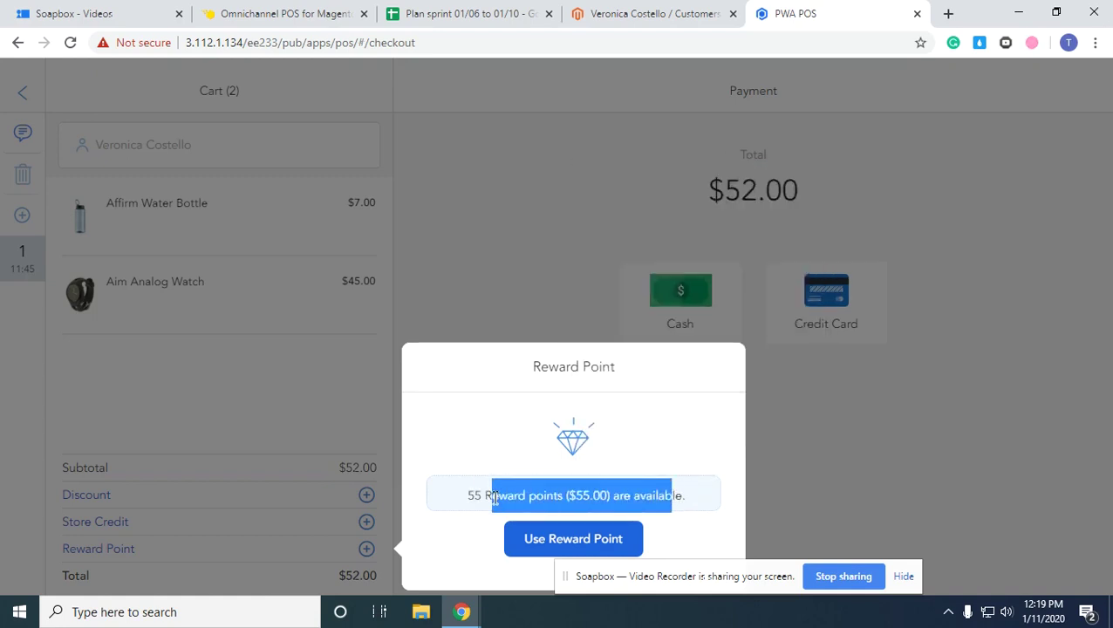
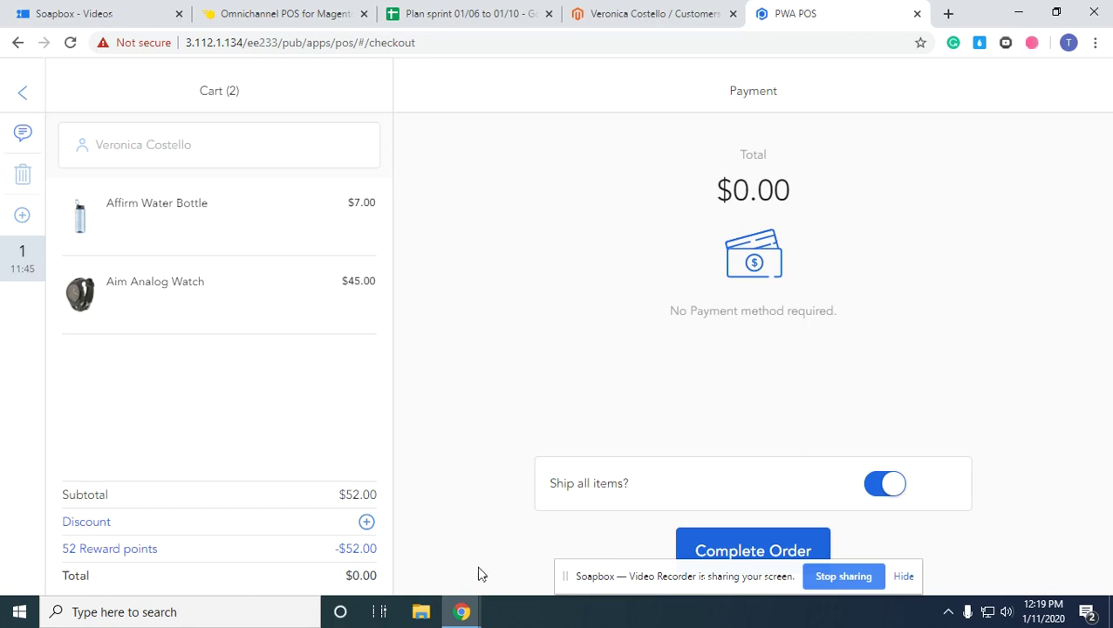
{"action": "left_click", "coordinate": [702, 547]}
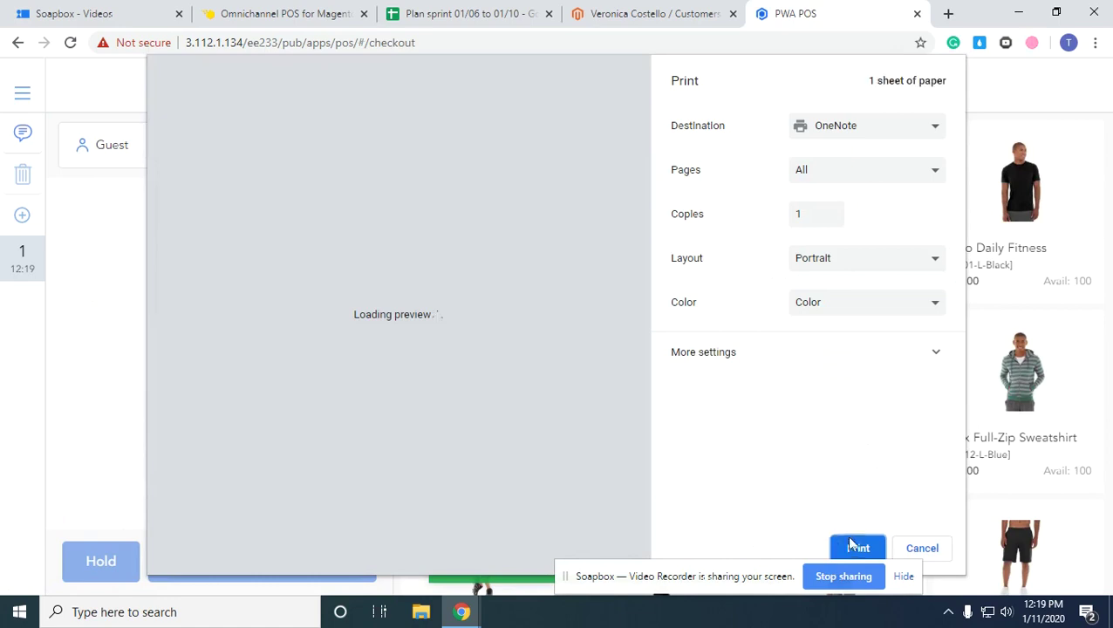
{"action": "left_click", "coordinate": [924, 548]}
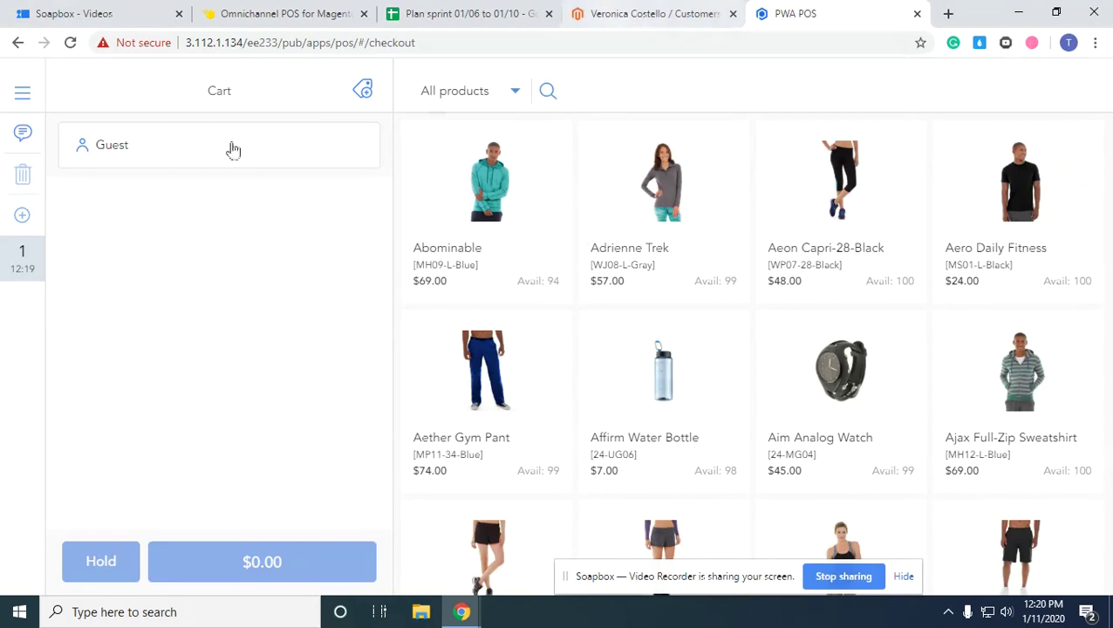
Step: Open the order history and examine the reward points line in the totals of the newest order
{"action": "left_click", "coordinate": [23, 92]}
{"action": "left_click", "coordinate": [90, 229]}
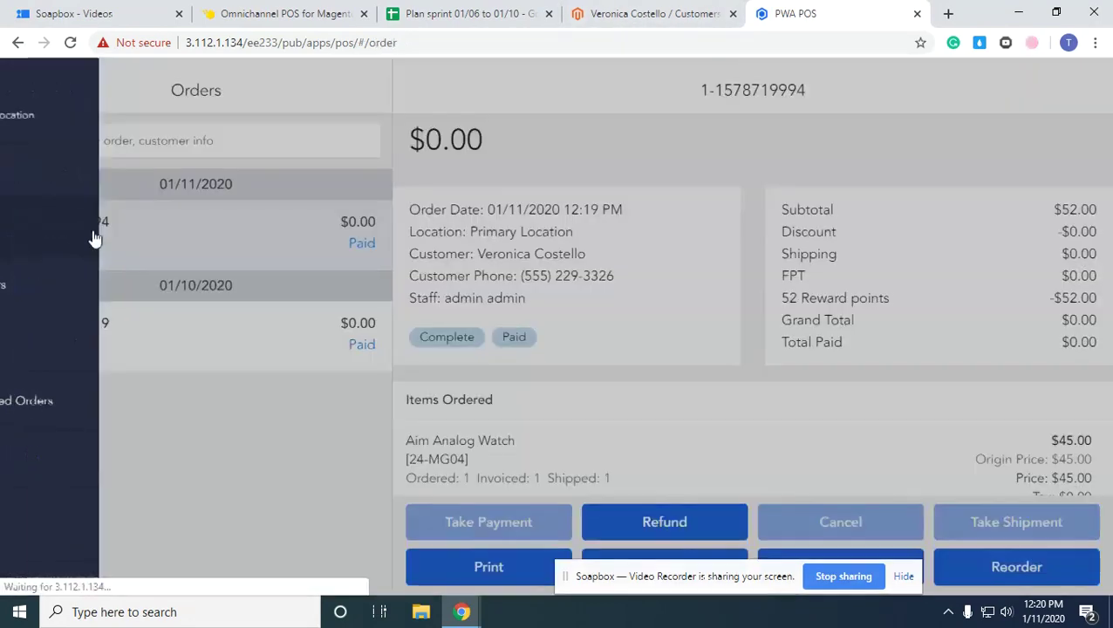
{"action": "scroll", "coordinate": [559, 410], "scroll_direction": "down", "scroll_amount": 2}
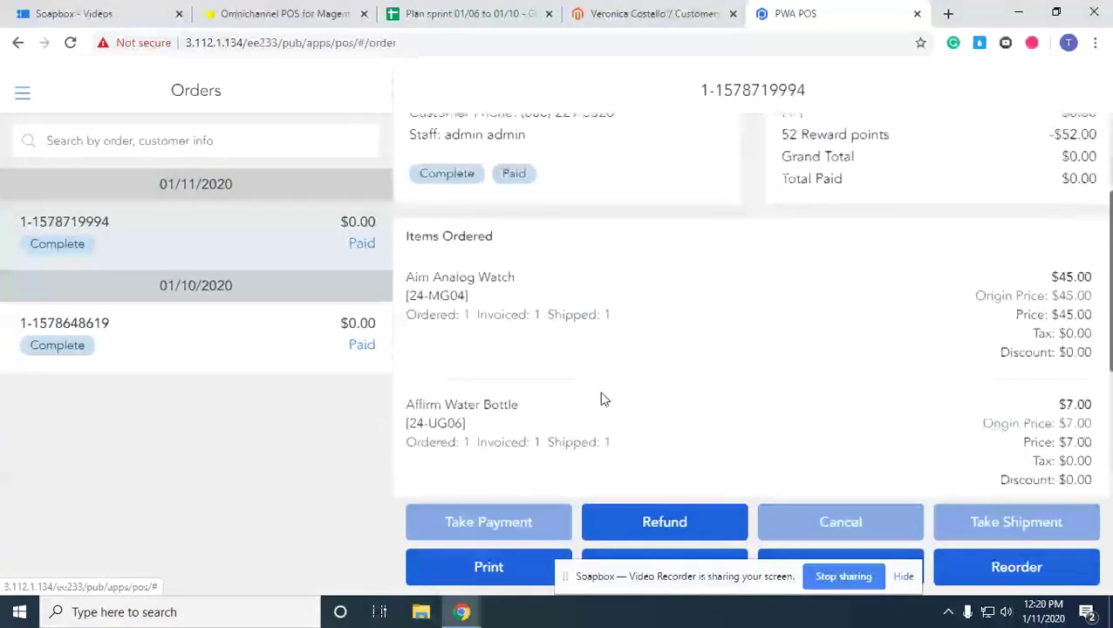
{"action": "scroll", "coordinate": [620, 383], "scroll_direction": "up", "scroll_amount": 2}
{"action": "left_click_drag", "start_coordinate": [789, 343], "coordinate": [1089, 321]}
{"action": "left_click", "coordinate": [875, 299]}
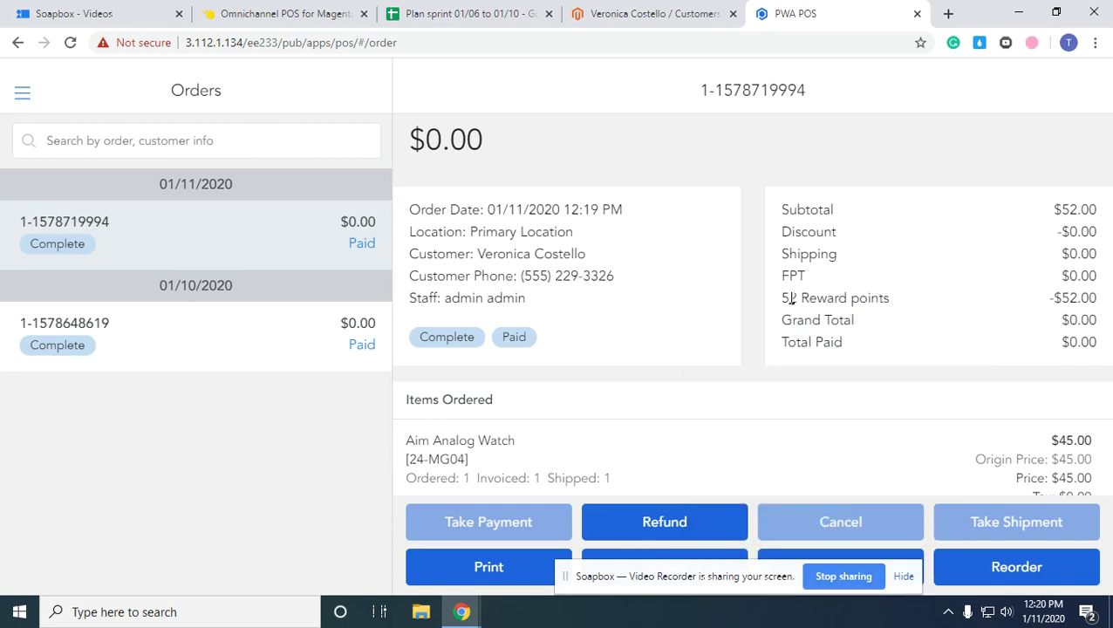
{"action": "left_click_drag", "start_coordinate": [790, 298], "coordinate": [900, 305]}
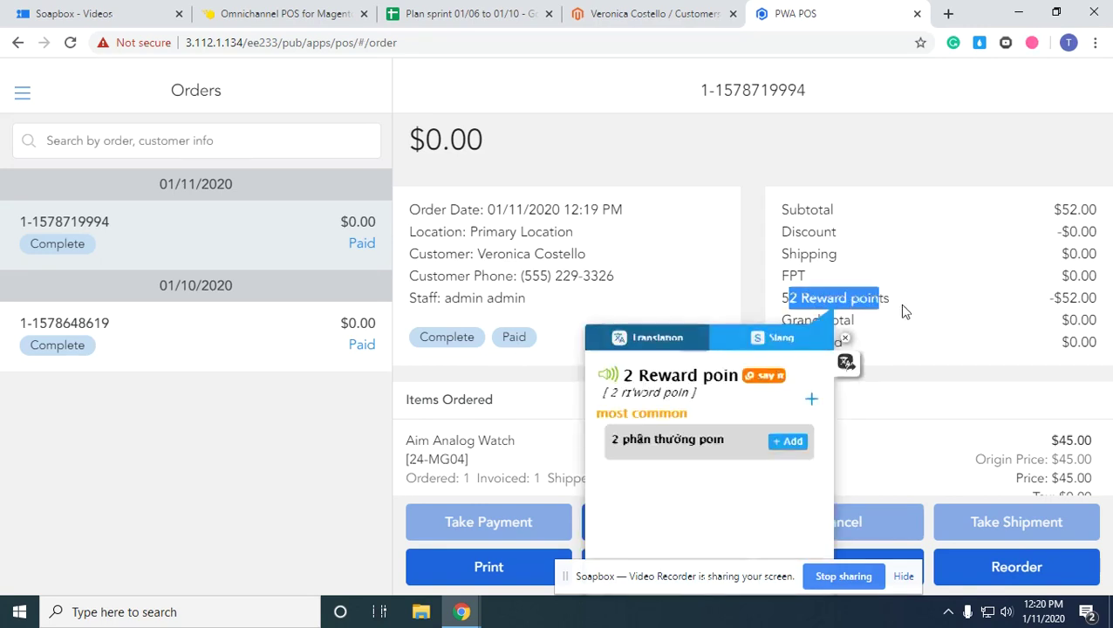
{"action": "left_click", "coordinate": [900, 305]}
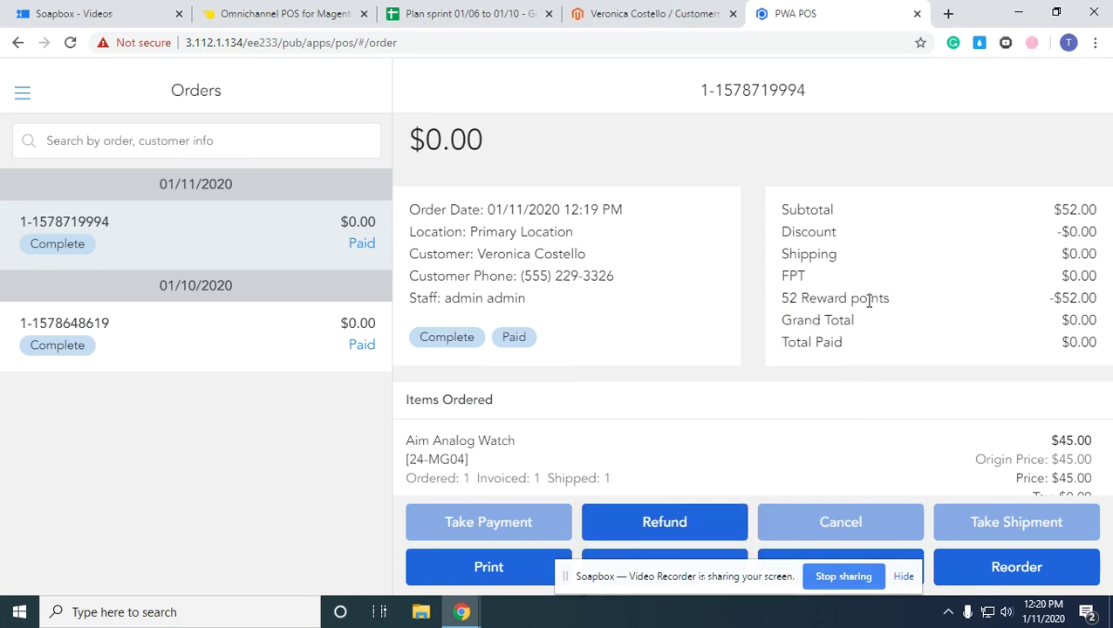
Step: Switch to the customer's record in the Magento admin, reload it, and examine the Reward Points Balance
{"action": "left_click", "coordinate": [647, 14]}
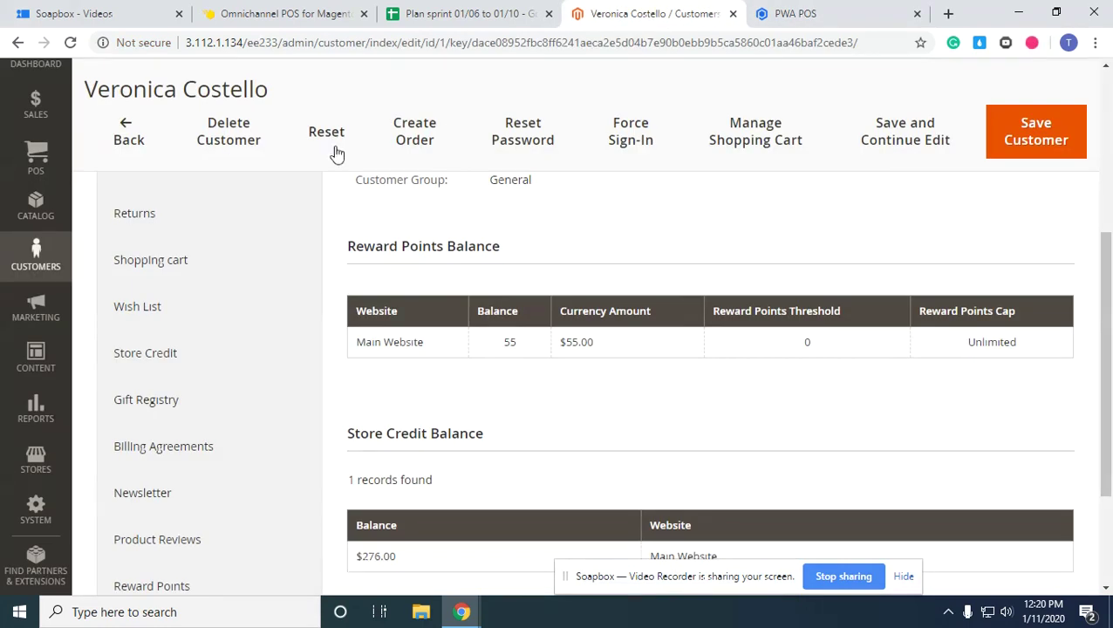
{"action": "left_click", "coordinate": [71, 43]}
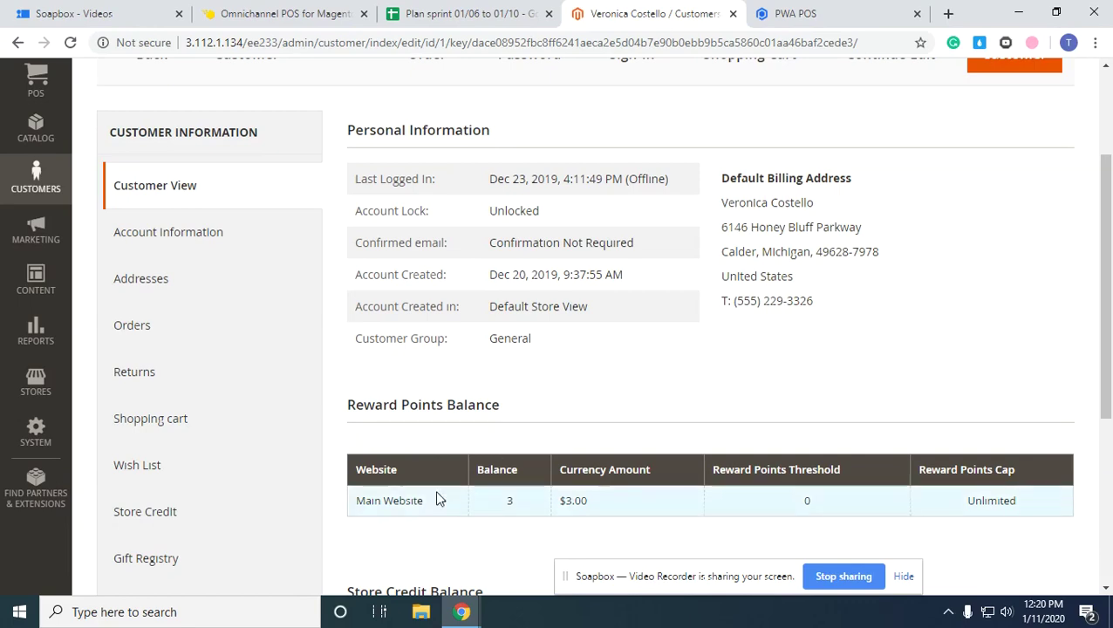
{"action": "scroll", "coordinate": [539, 394], "scroll_direction": "down", "scroll_amount": 1}
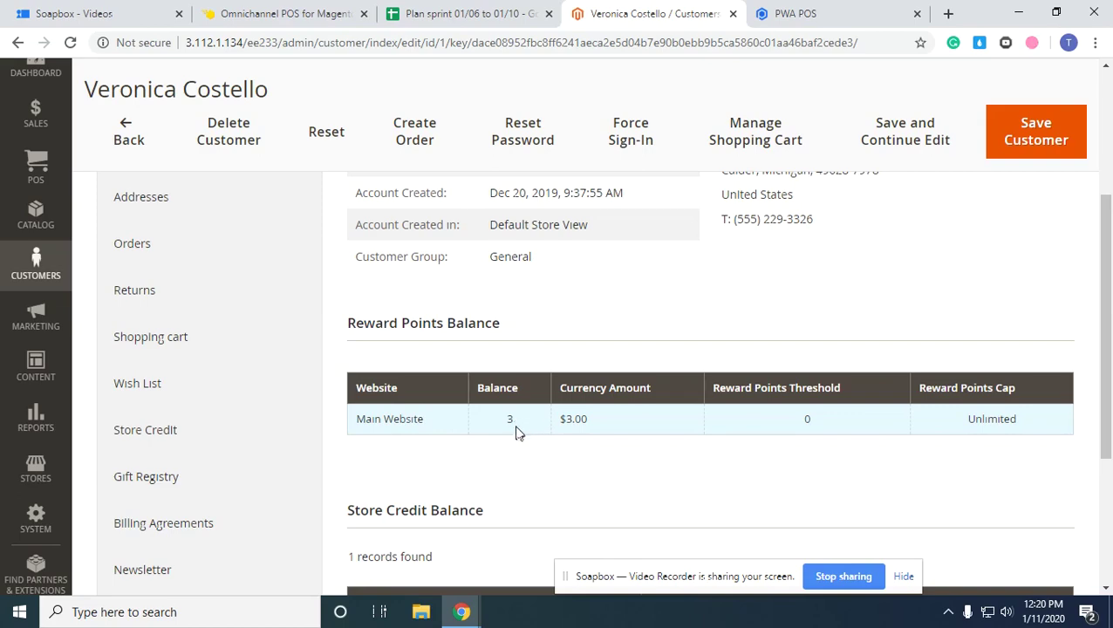
{"action": "scroll", "coordinate": [709, 351], "scroll_direction": "down", "scroll_amount": 1}
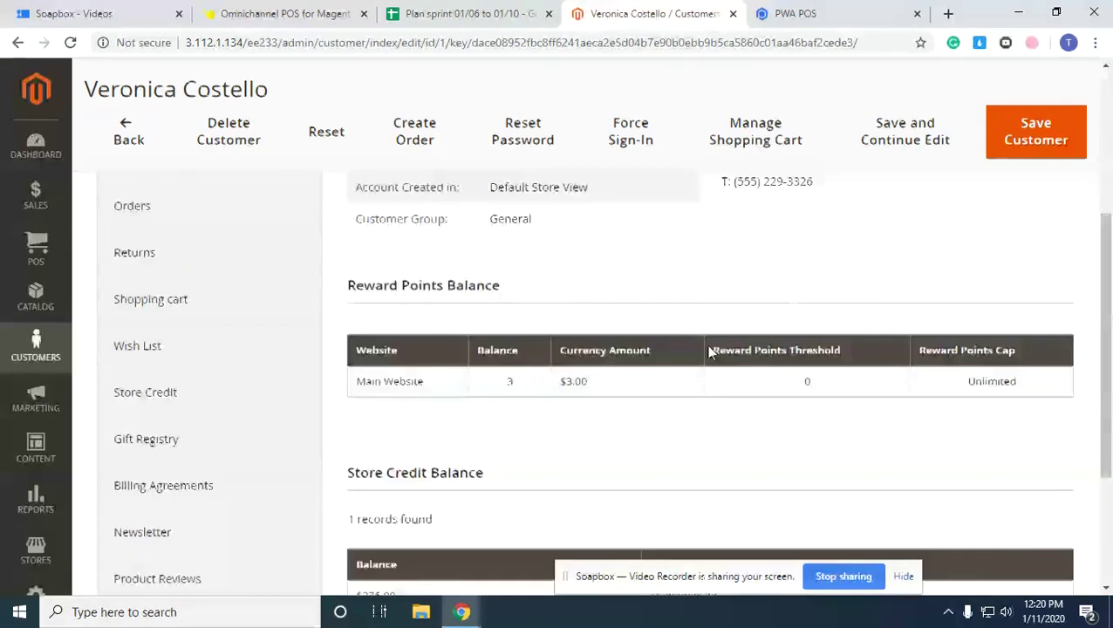
{"action": "scroll", "coordinate": [709, 349], "scroll_direction": "up", "scroll_amount": 2}
{"action": "scroll", "coordinate": [708, 348], "scroll_direction": "down", "scroll_amount": 1}
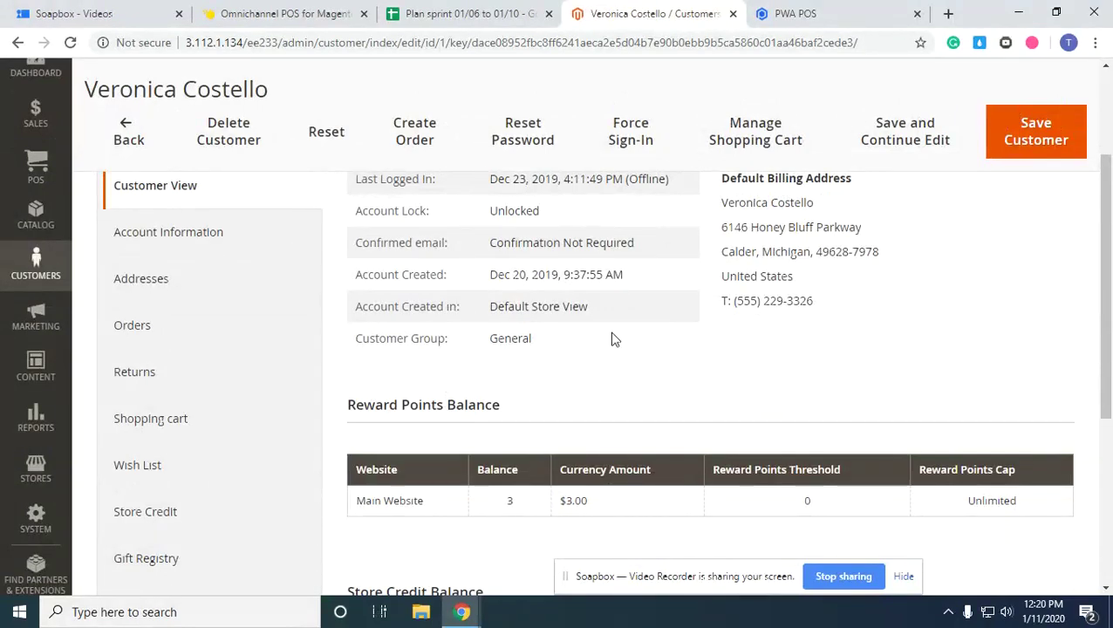
{"action": "scroll", "coordinate": [472, 303], "scroll_direction": "up", "scroll_amount": 2}
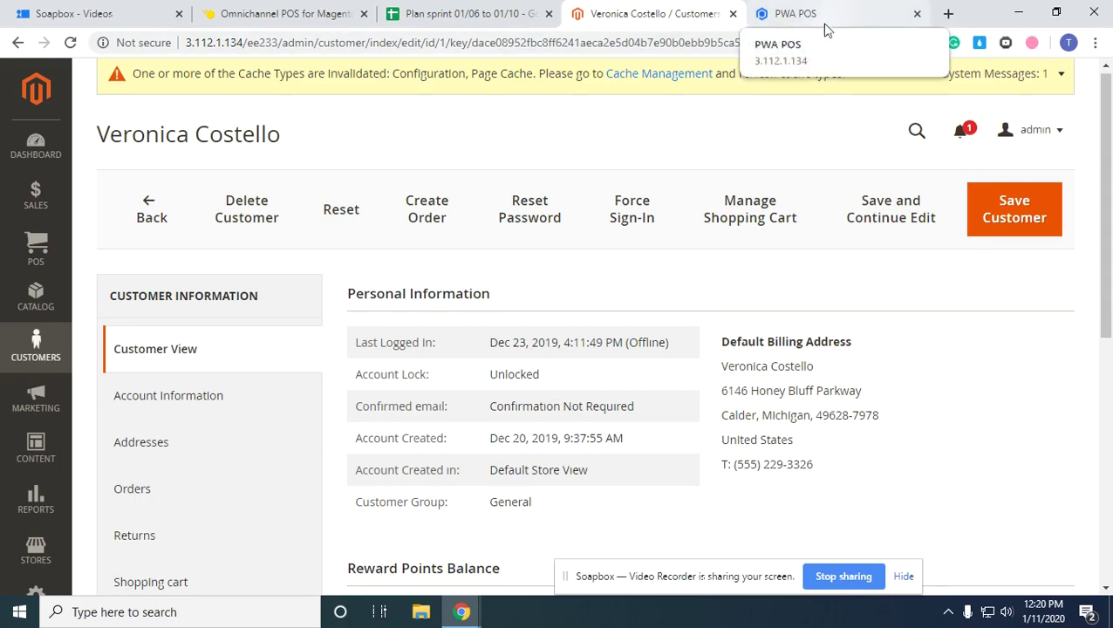
{"action": "scroll", "coordinate": [689, 260], "scroll_direction": "down", "scroll_amount": 3}
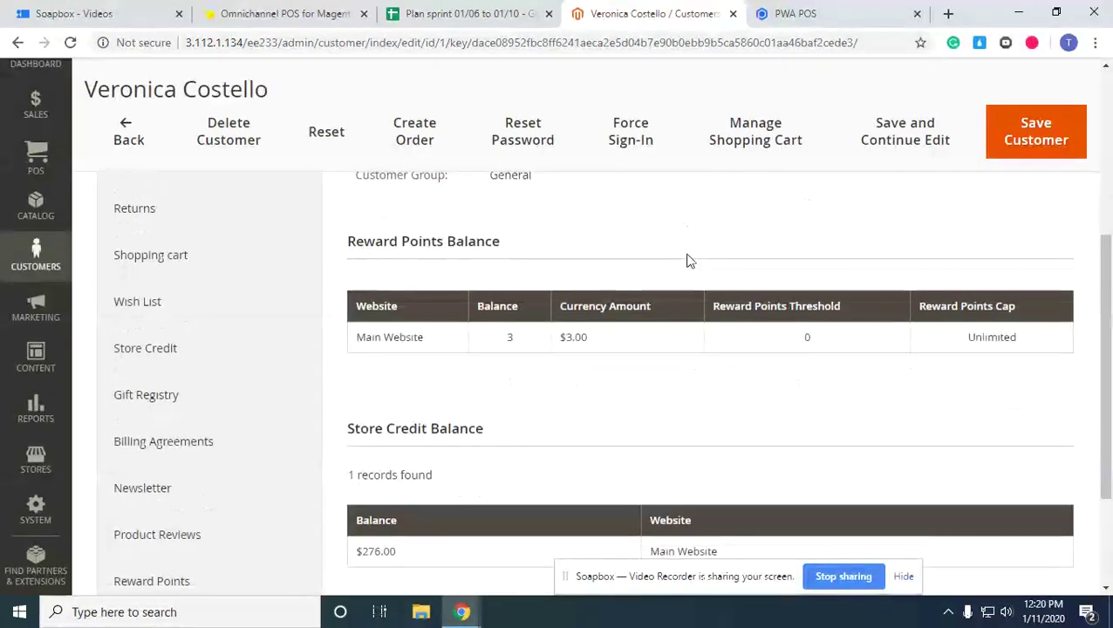
{"action": "scroll", "coordinate": [689, 258], "scroll_direction": "up", "scroll_amount": 5}
Step: Return to the PWA POS checkout, add one Aim Analog Watch and three Affirm Water Bottles, and assign the same customer to the cart
{"action": "left_click", "coordinate": [826, 10]}
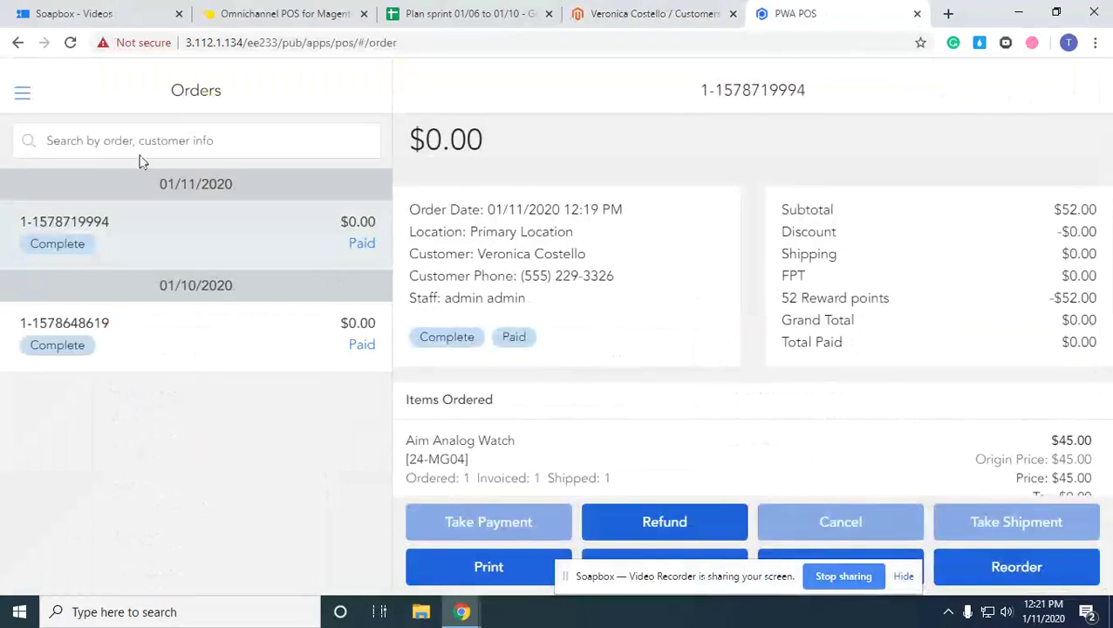
{"action": "left_click", "coordinate": [20, 96]}
{"action": "left_click", "coordinate": [86, 179]}
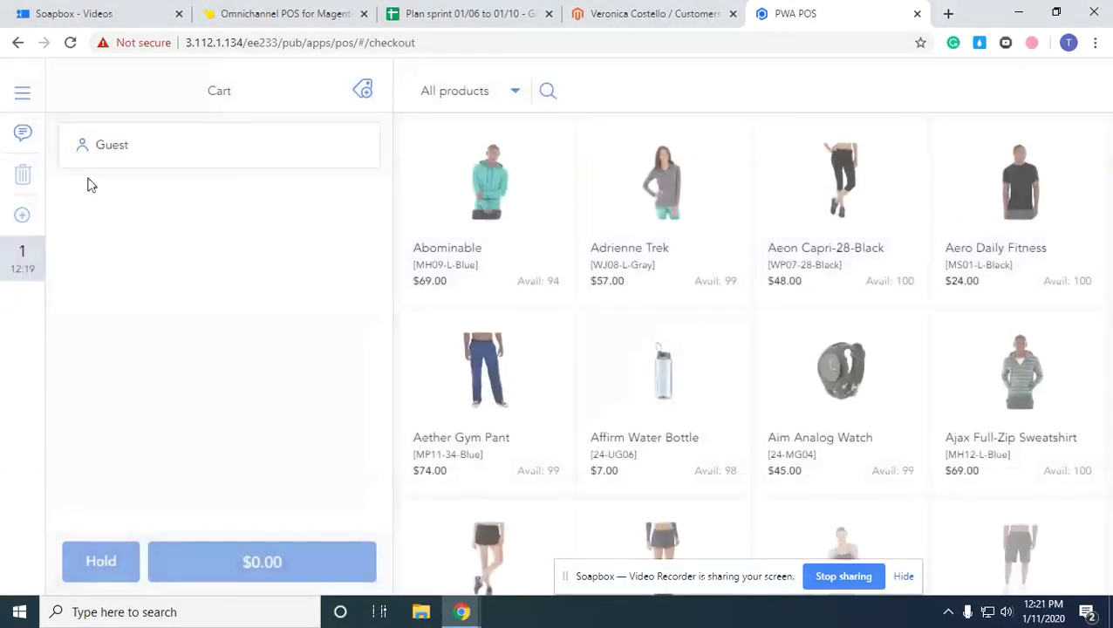
{"action": "left_click", "coordinate": [829, 393]}
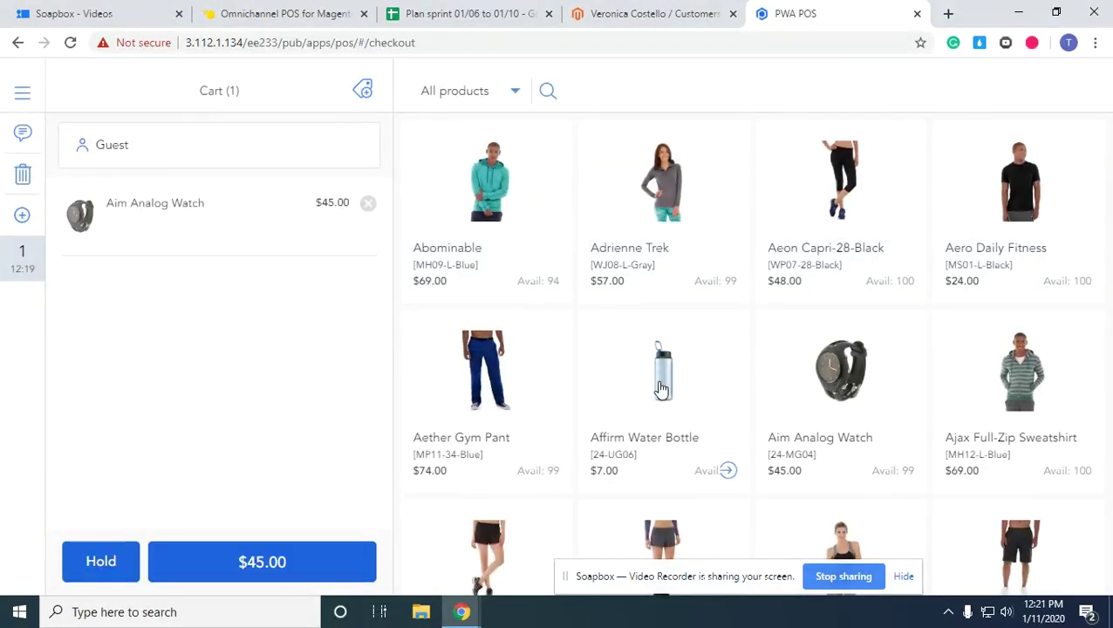
{"action": "left_click", "coordinate": [661, 390]}
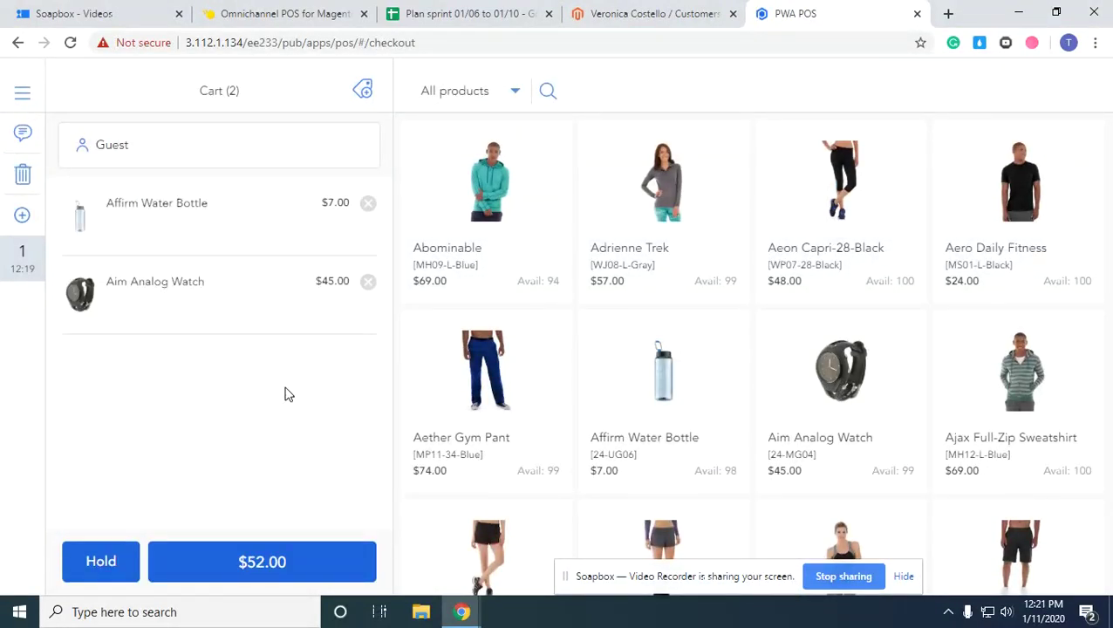
{"action": "left_click", "coordinate": [665, 397]}
{"action": "left_click", "coordinate": [663, 395]}
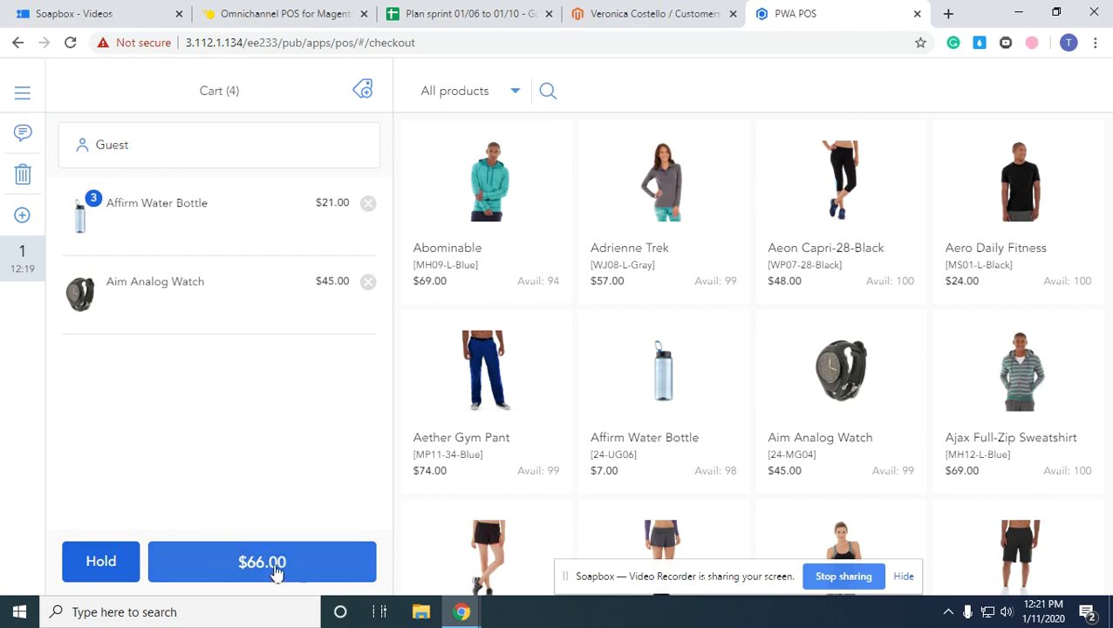
{"action": "left_click", "coordinate": [145, 155]}
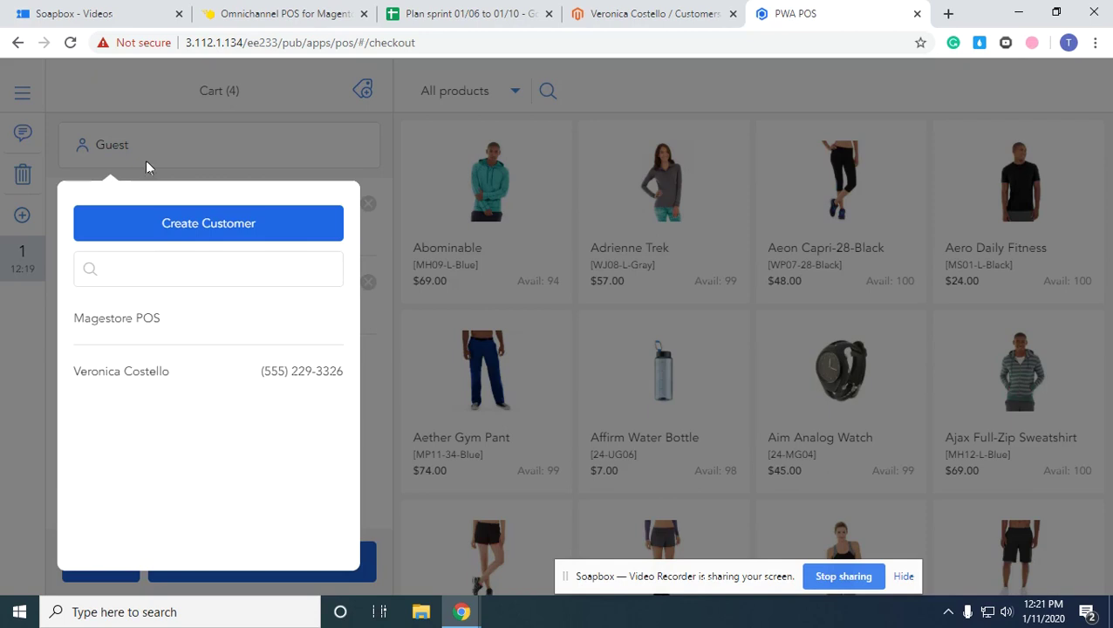
{"action": "left_click", "coordinate": [157, 372]}
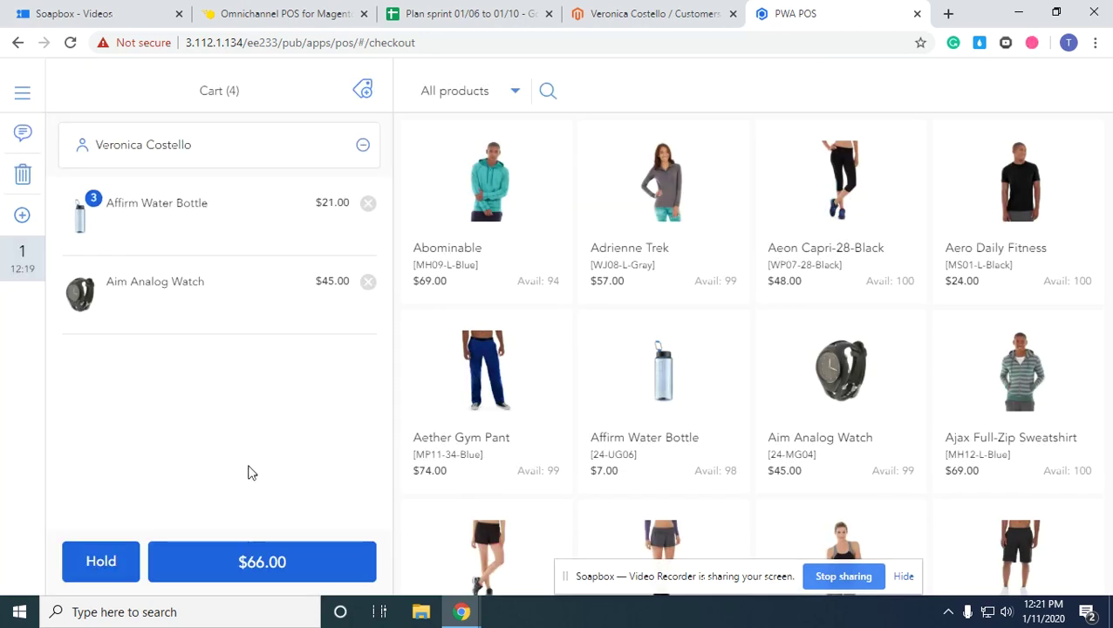
Step: Pay the full $66.00 in cash and complete the order without printing the receipt
{"action": "left_click", "coordinate": [252, 562]}
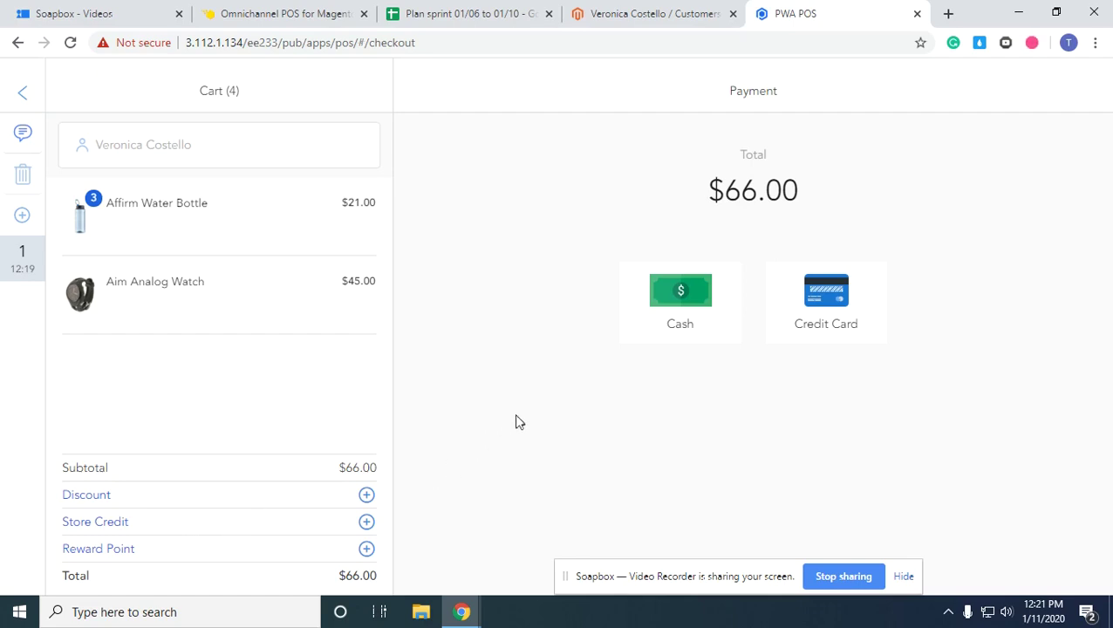
{"action": "left_click", "coordinate": [676, 316]}
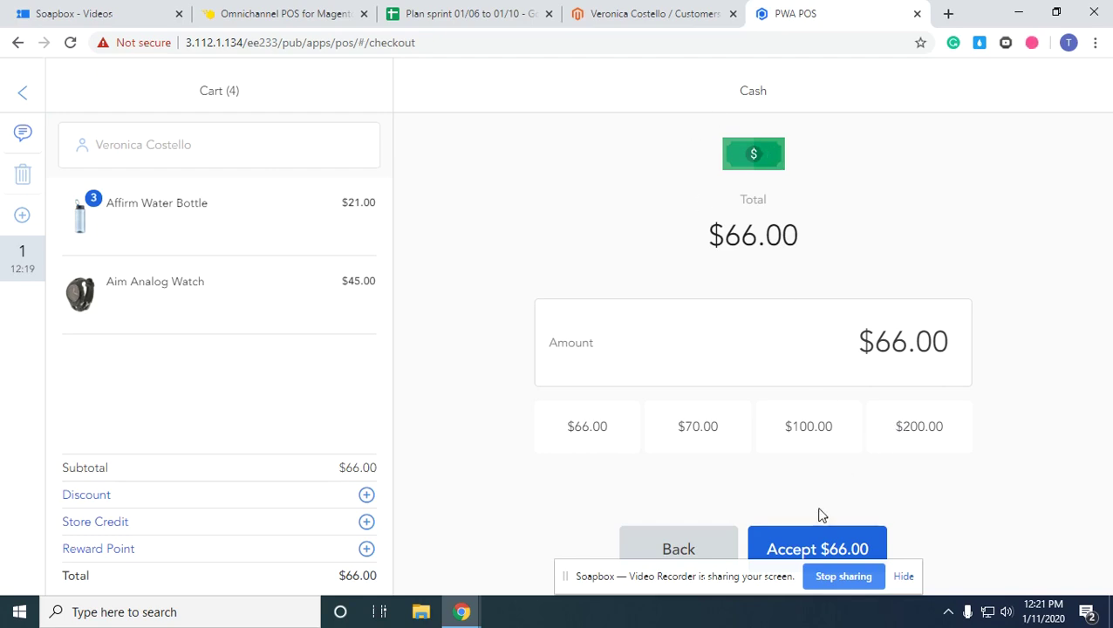
{"action": "left_click", "coordinate": [829, 542]}
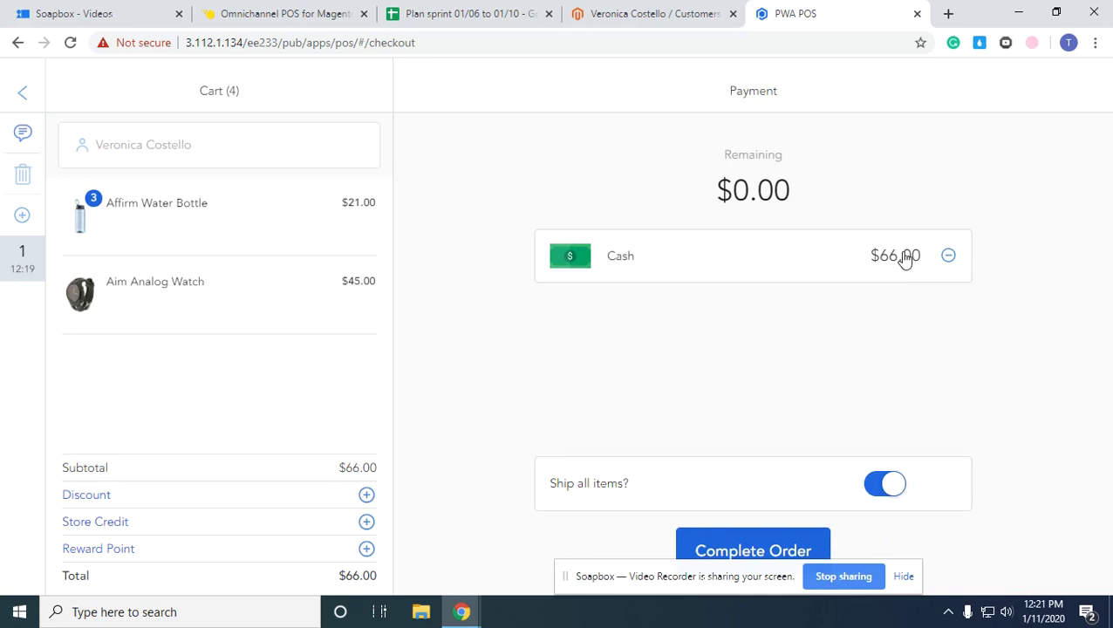
{"action": "left_click", "coordinate": [766, 543]}
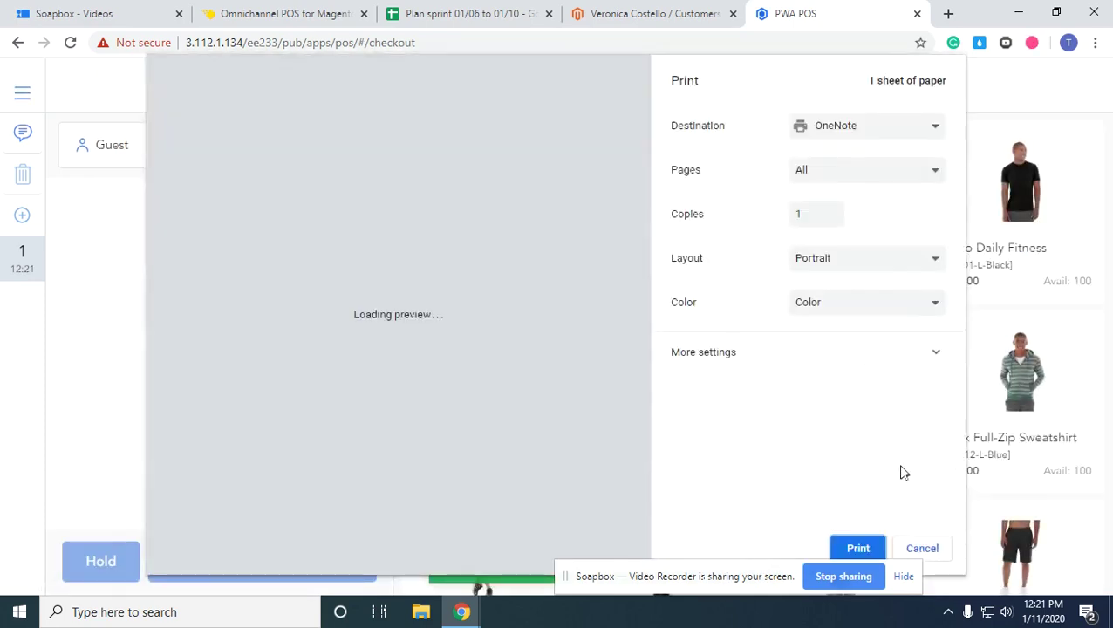
{"action": "left_click", "coordinate": [922, 548]}
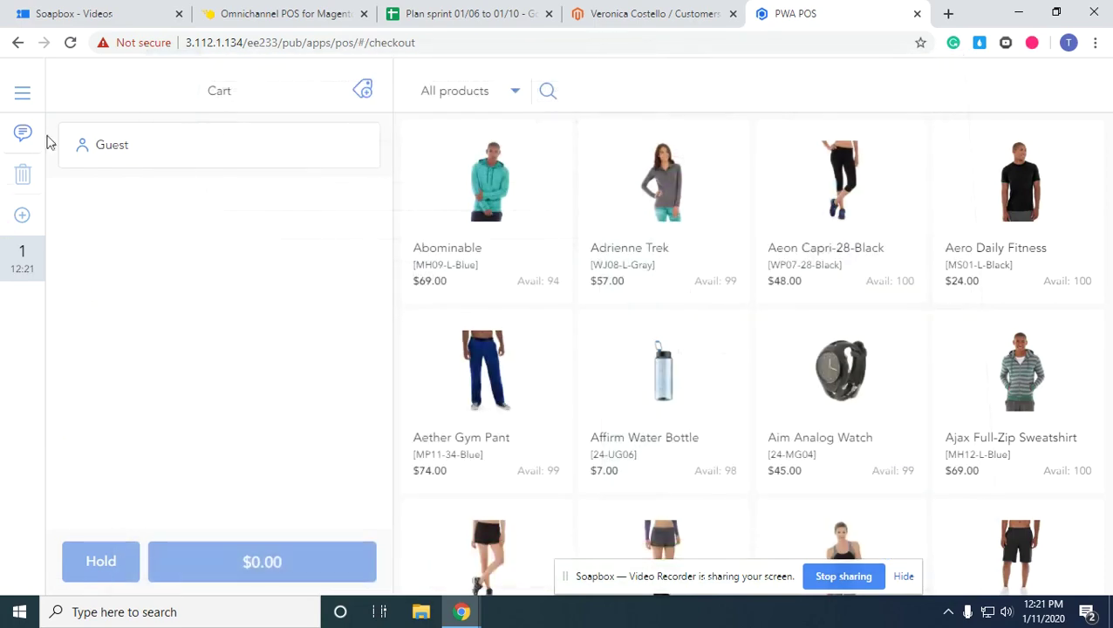
Step: Open the order history and examine the newest order's items, payment method, Grand Total and Total Paid
{"action": "left_click", "coordinate": [24, 96]}
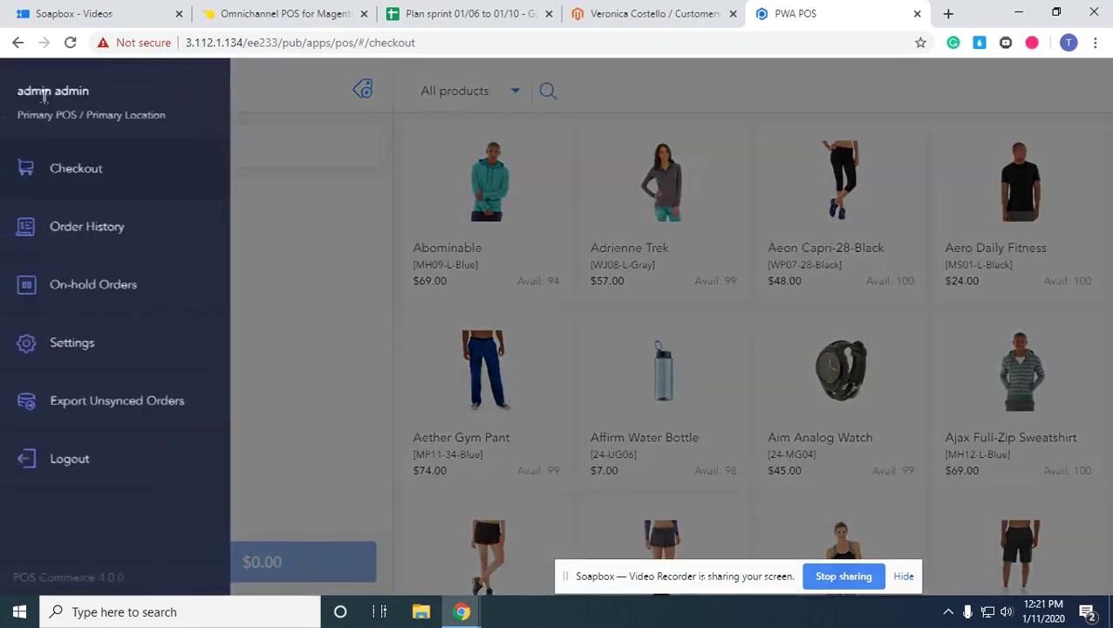
{"action": "left_click", "coordinate": [91, 227]}
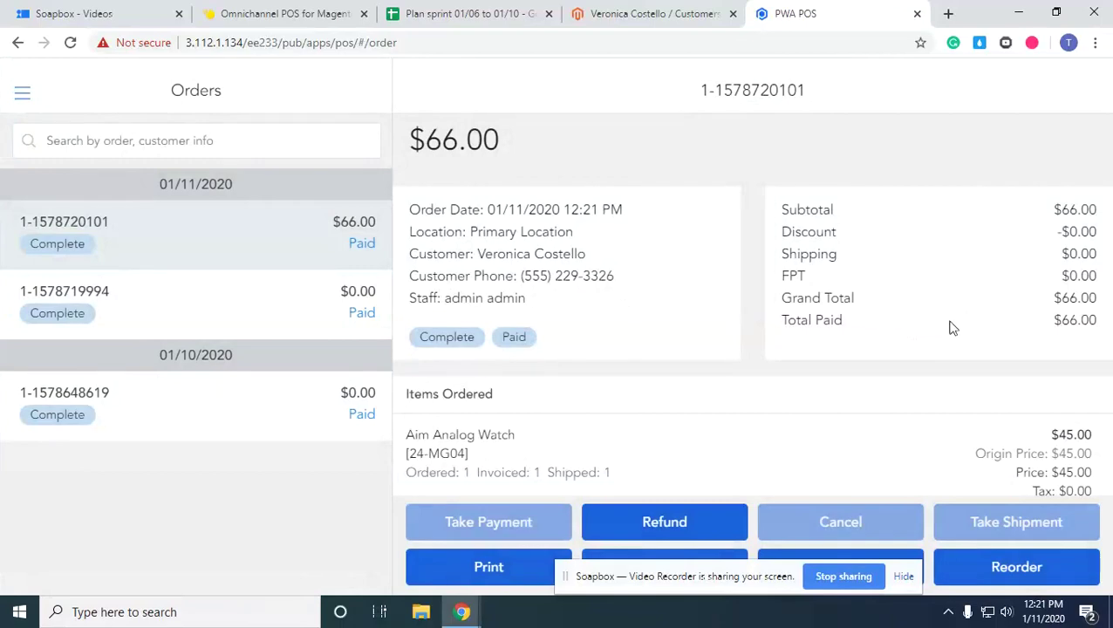
{"action": "scroll", "coordinate": [951, 317], "scroll_direction": "down", "scroll_amount": 4}
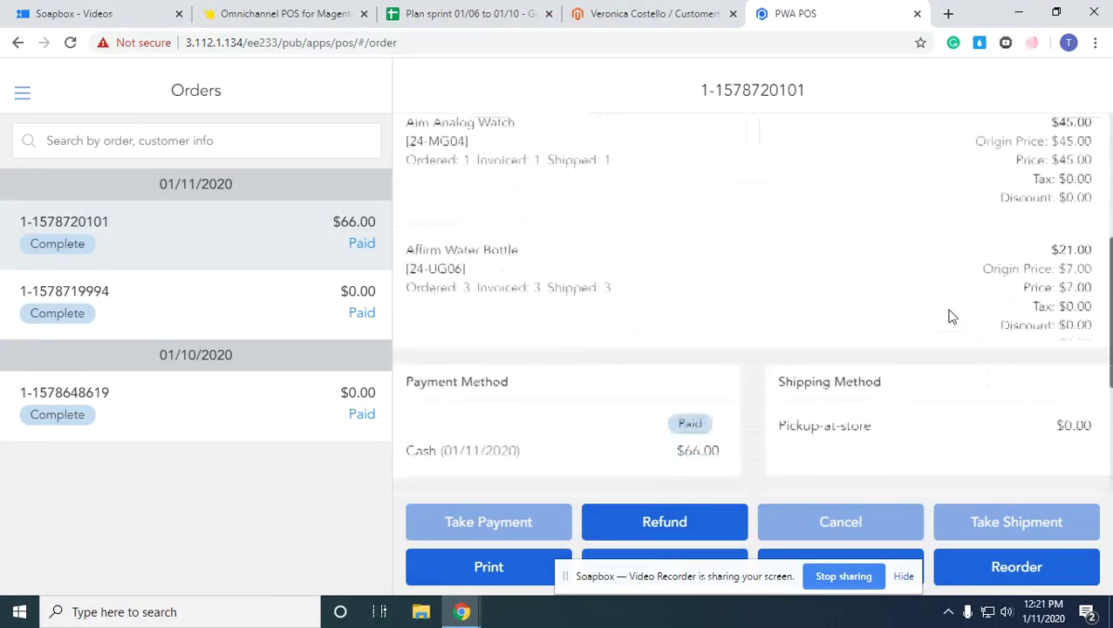
{"action": "scroll", "coordinate": [952, 316], "scroll_direction": "up", "scroll_amount": 2}
{"action": "scroll", "coordinate": [952, 317], "scroll_direction": "up", "scroll_amount": 2}
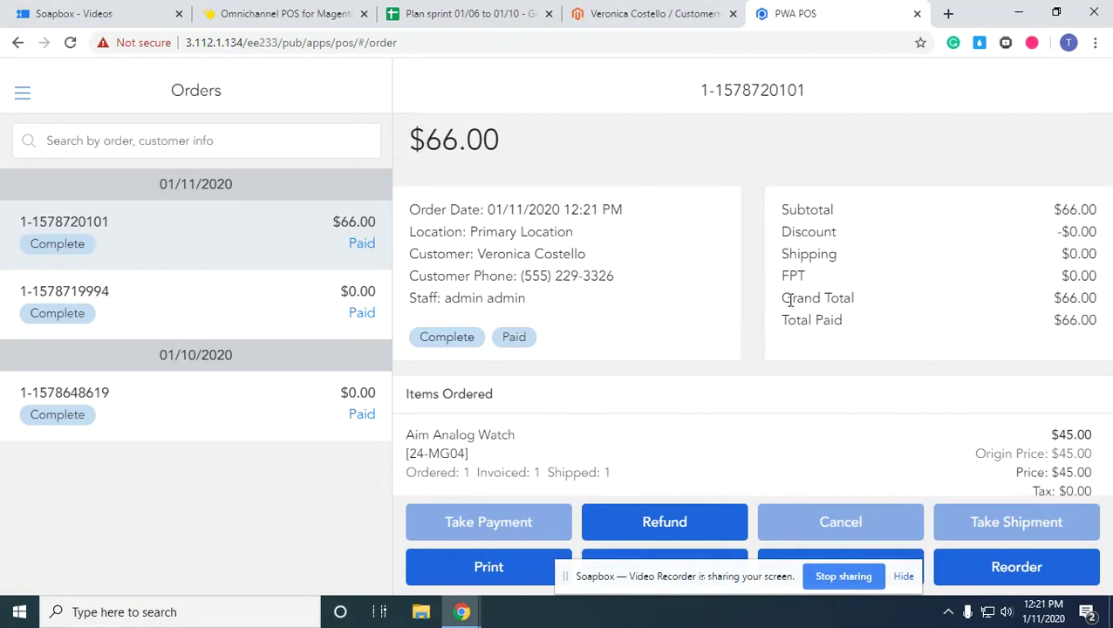
{"action": "left_click_drag", "start_coordinate": [790, 299], "coordinate": [1089, 301]}
{"action": "left_click", "coordinate": [1082, 305]}
{"action": "left_click_drag", "start_coordinate": [801, 321], "coordinate": [1076, 316]}
{"action": "left_click", "coordinate": [1075, 316]}
Step: Preview the newest order's printed receipt, examine its "Reward points will earn" line enlarged, and close the preview without printing
{"action": "scroll", "coordinate": [829, 490], "scroll_direction": "down", "scroll_amount": 2}
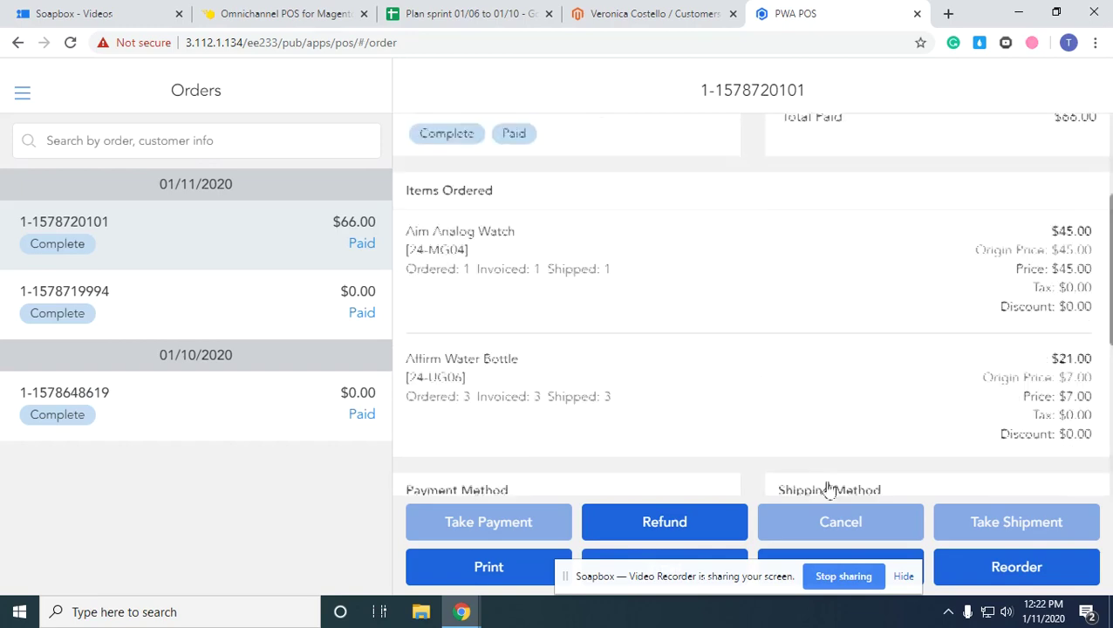
{"action": "left_click", "coordinate": [501, 571]}
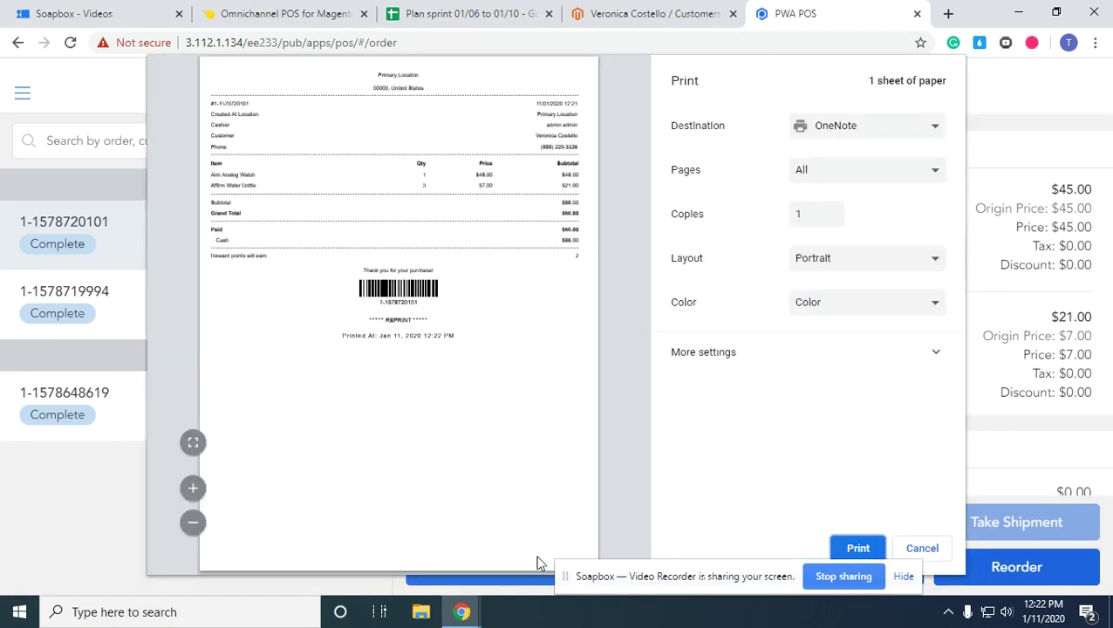
{"action": "left_click", "coordinate": [193, 488]}
{"action": "left_click", "coordinate": [192, 488]}
{"action": "left_click", "coordinate": [193, 488]}
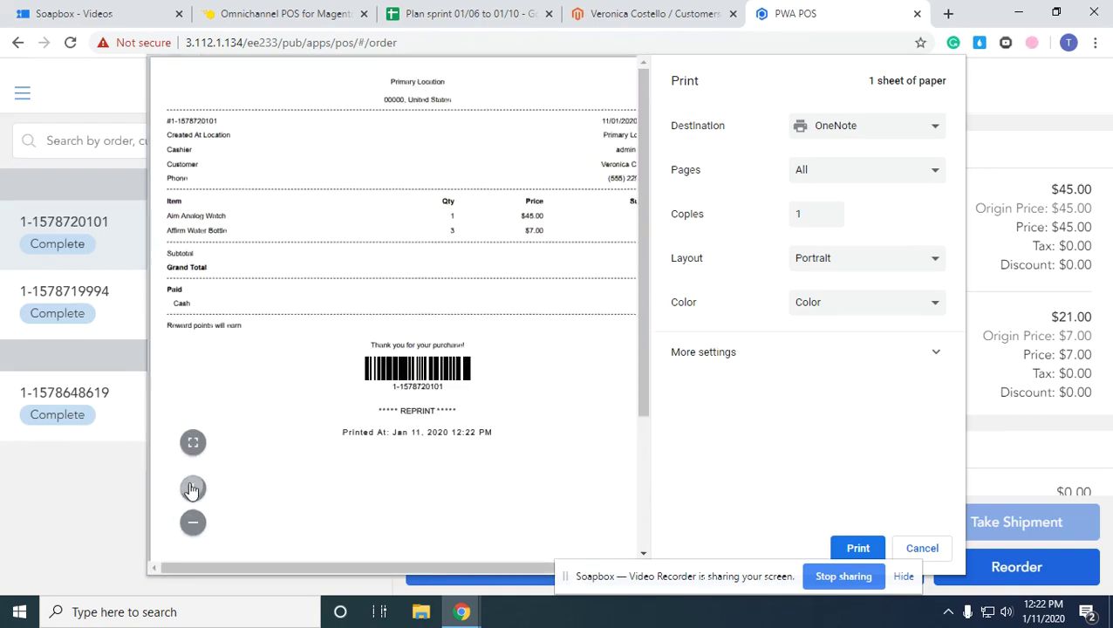
{"action": "mouse_move", "coordinate": [273, 569]}
{"action": "left_mouse_down"}
{"action": "mouse_move", "coordinate": [316, 573]}
{"action": "mouse_move", "coordinate": [270, 574]}
{"action": "mouse_move", "coordinate": [292, 567]}
{"action": "left_mouse_up"}
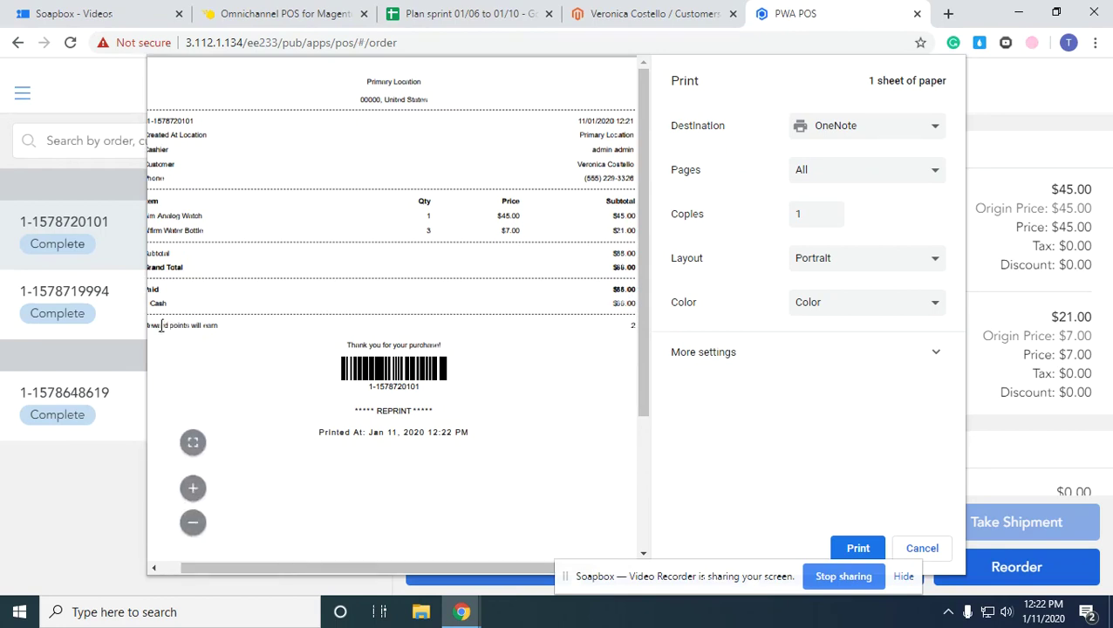
{"action": "left_click_drag", "start_coordinate": [161, 325], "coordinate": [217, 327]}
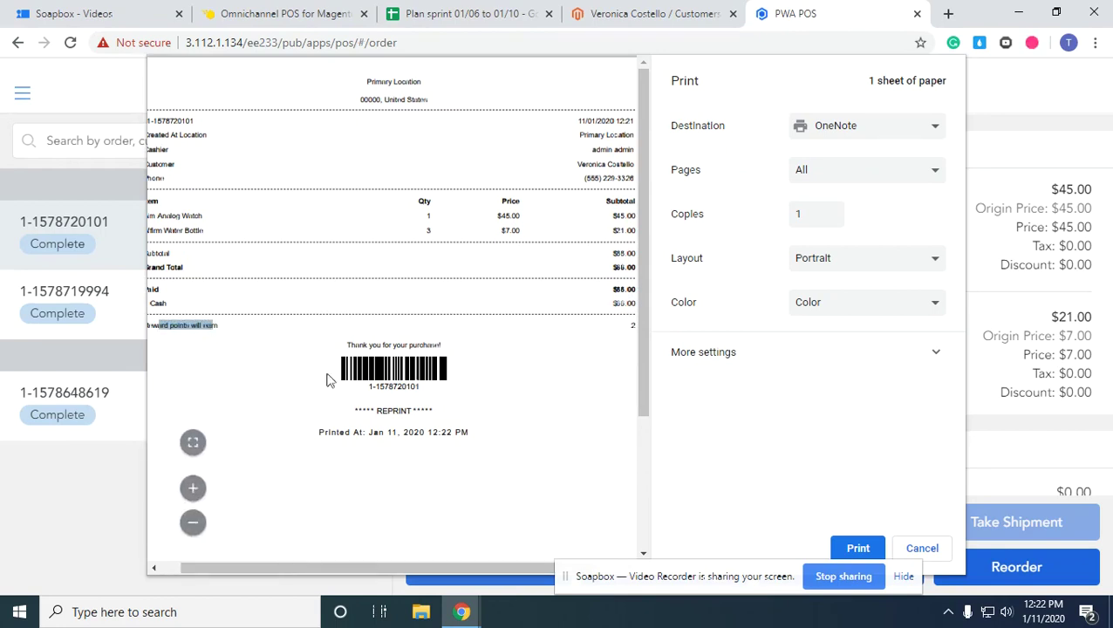
{"action": "left_click", "coordinate": [630, 325]}
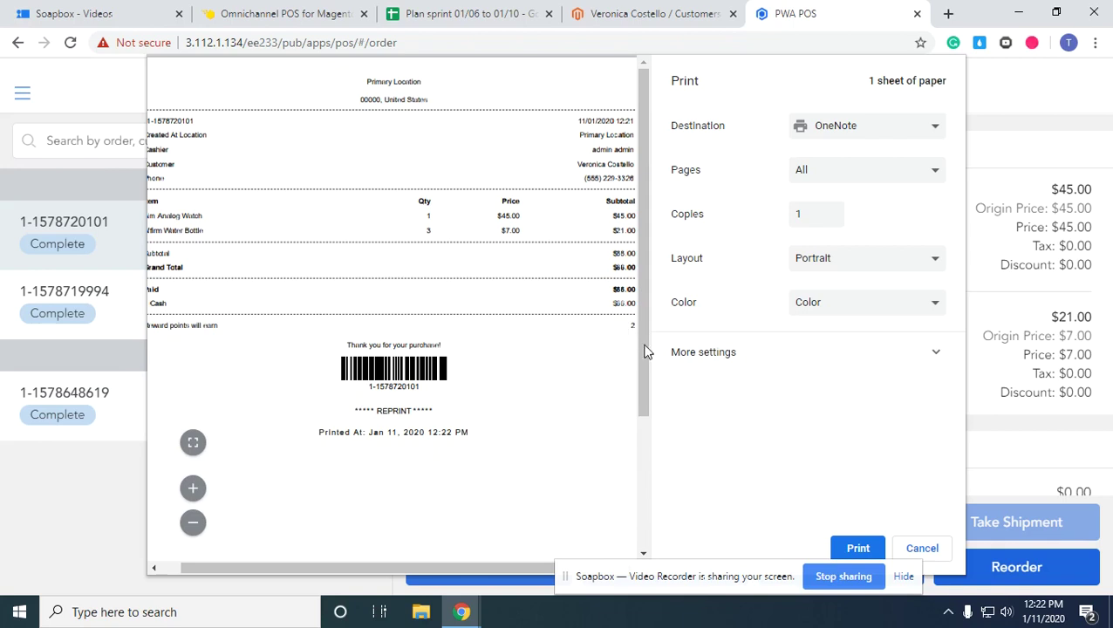
{"action": "left_click", "coordinate": [931, 550]}
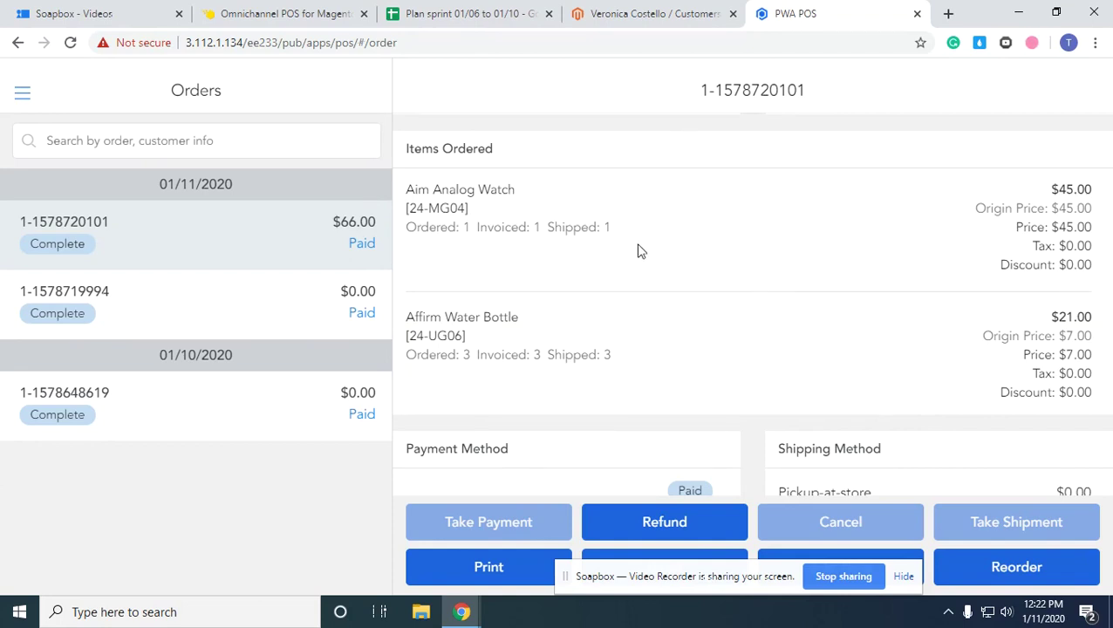
Step: Switch to the customer's record in the Magento admin, reload it, and check the updated Reward Points Balance
{"action": "left_click", "coordinate": [644, 16]}
{"action": "scroll", "coordinate": [616, 148], "scroll_direction": "down", "scroll_amount": 5}
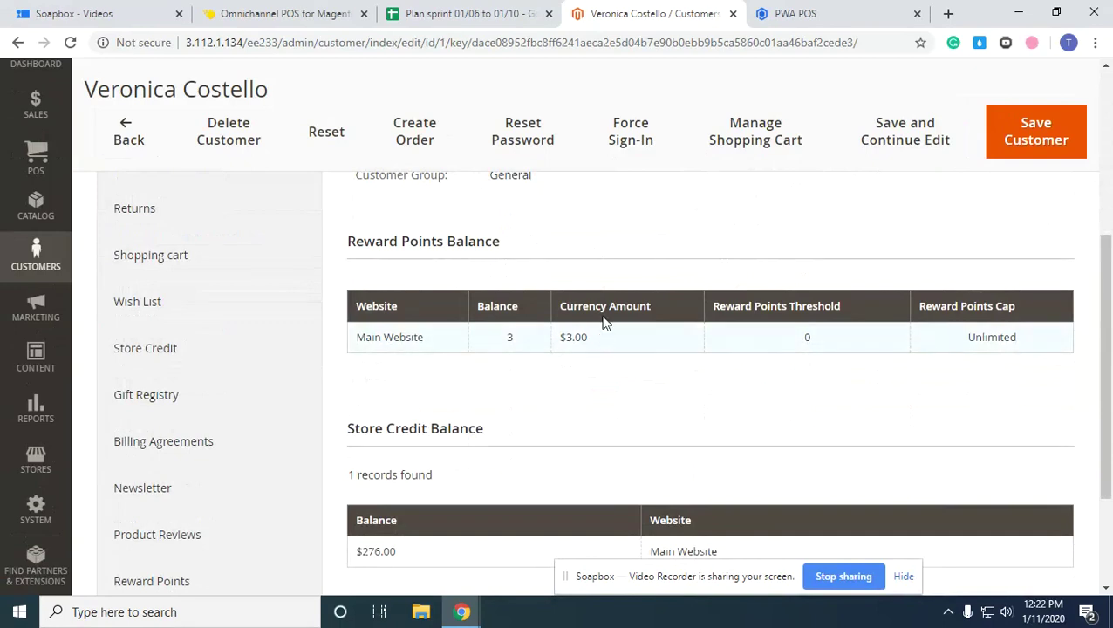
{"action": "left_click", "coordinate": [514, 349]}
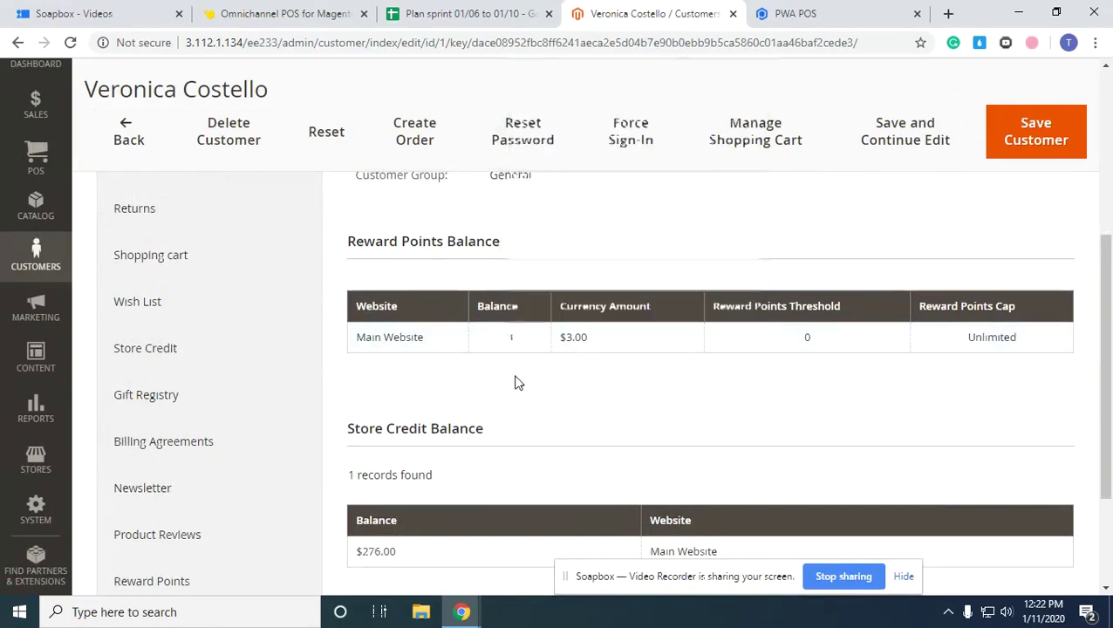
{"action": "left_click", "coordinate": [70, 43]}
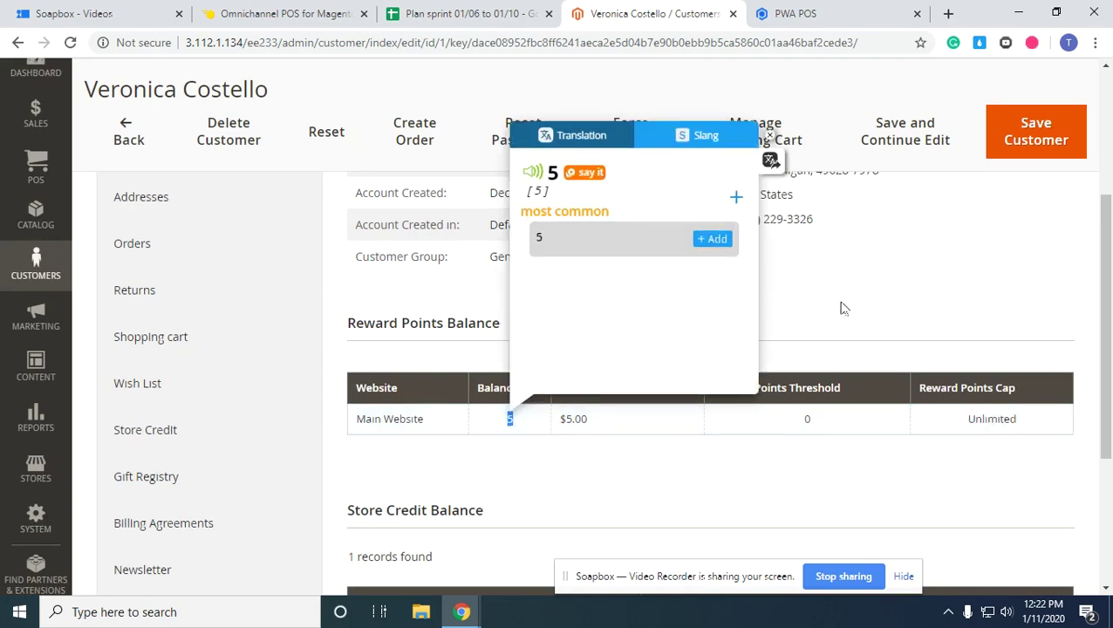
{"action": "left_click", "coordinate": [851, 305]}
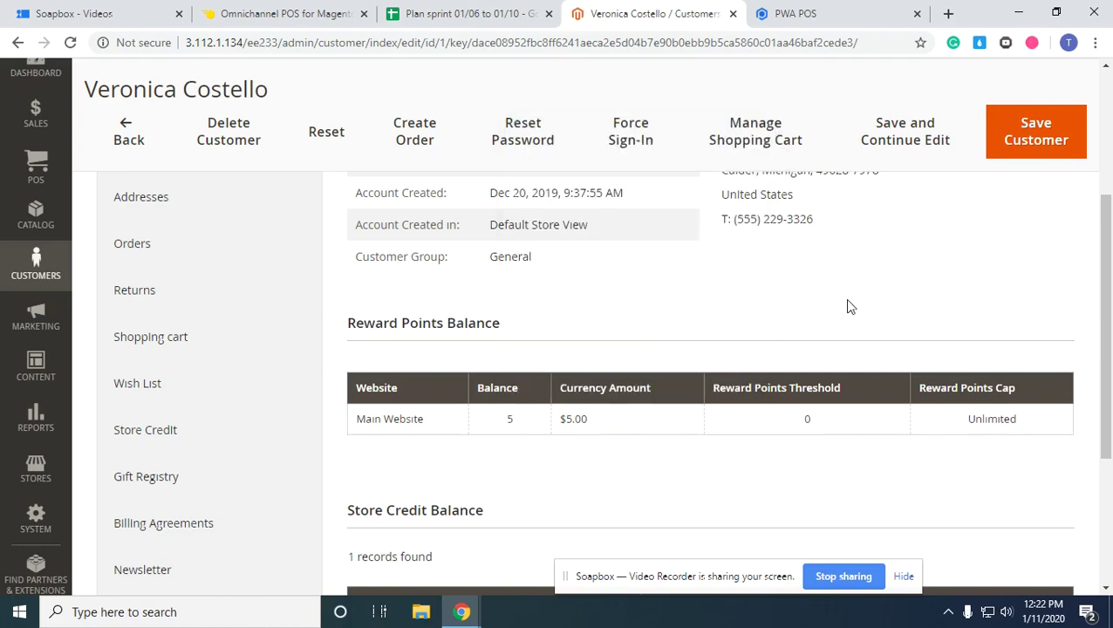
{"action": "scroll", "coordinate": [717, 277], "scroll_direction": "up", "scroll_amount": 2}
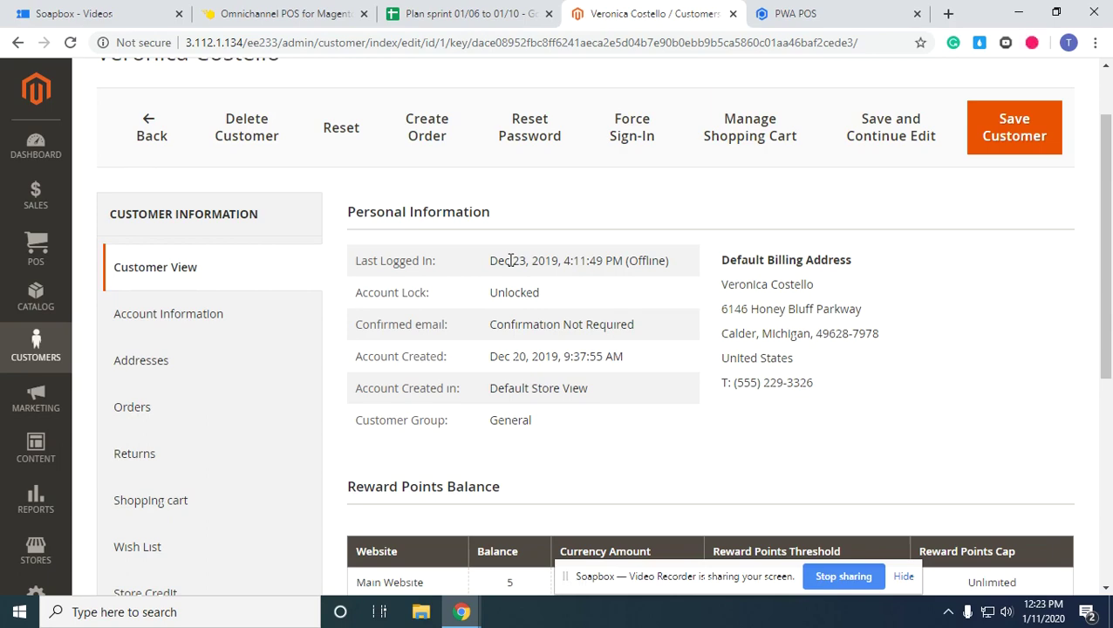
{"action": "scroll", "coordinate": [510, 260], "scroll_direction": "down", "scroll_amount": 1}
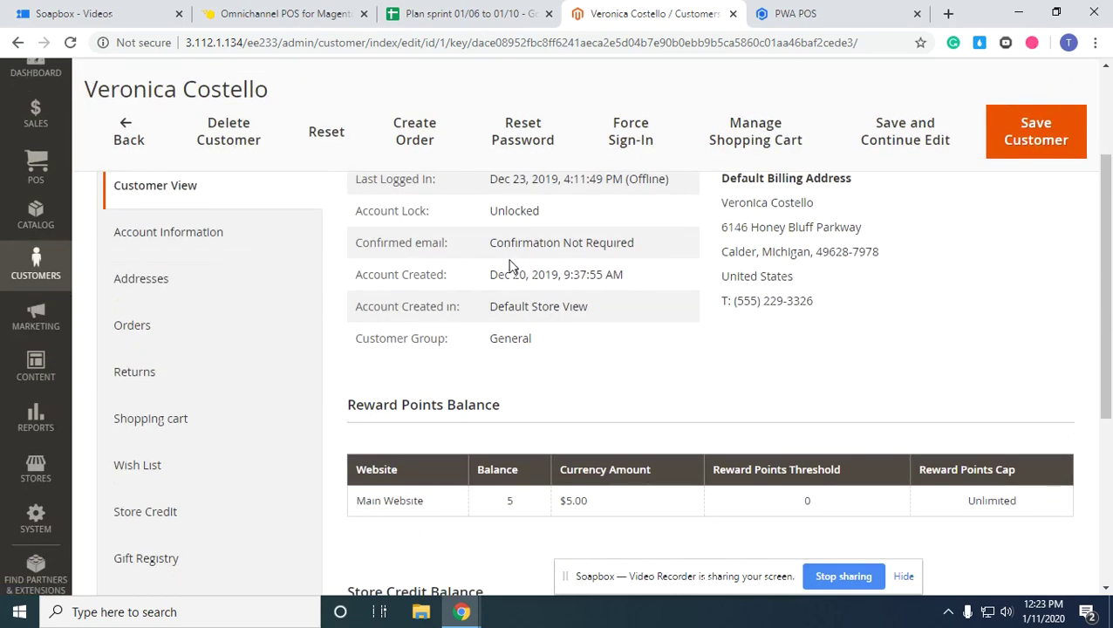
Step: Open the Reward Points settings in the Customers section of the store configuration
{"action": "left_click", "coordinate": [36, 469]}
{"action": "scroll", "coordinate": [226, 437], "scroll_direction": "up", "scroll_amount": 1}
{"action": "left_click", "coordinate": [201, 242]}
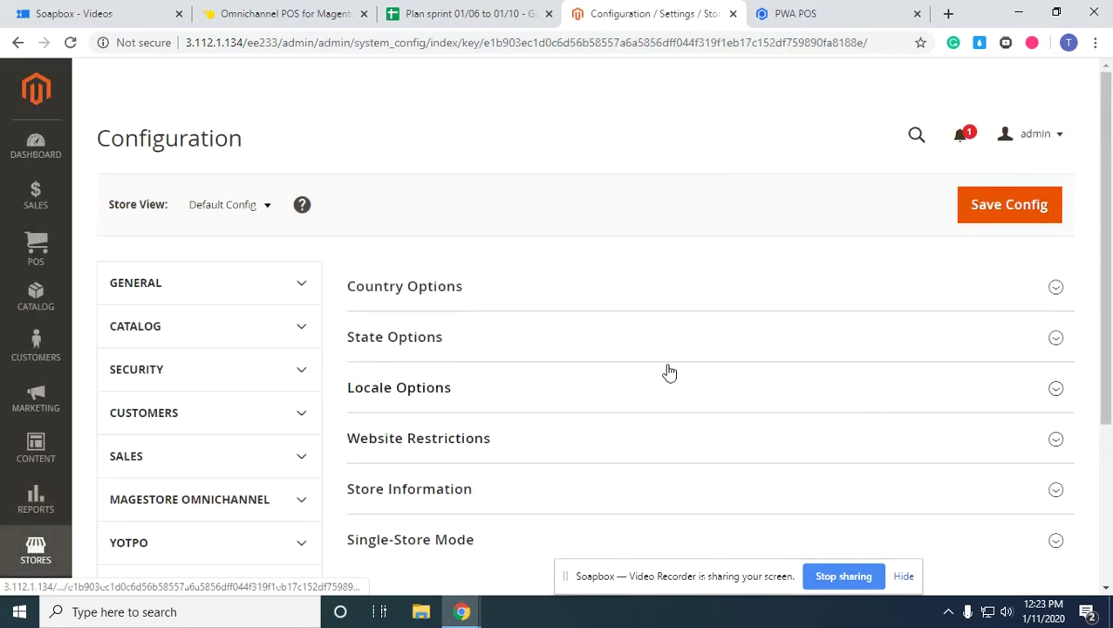
{"action": "left_click", "coordinate": [261, 294]}
{"action": "scroll", "coordinate": [223, 332], "scroll_direction": "down", "scroll_amount": 1}
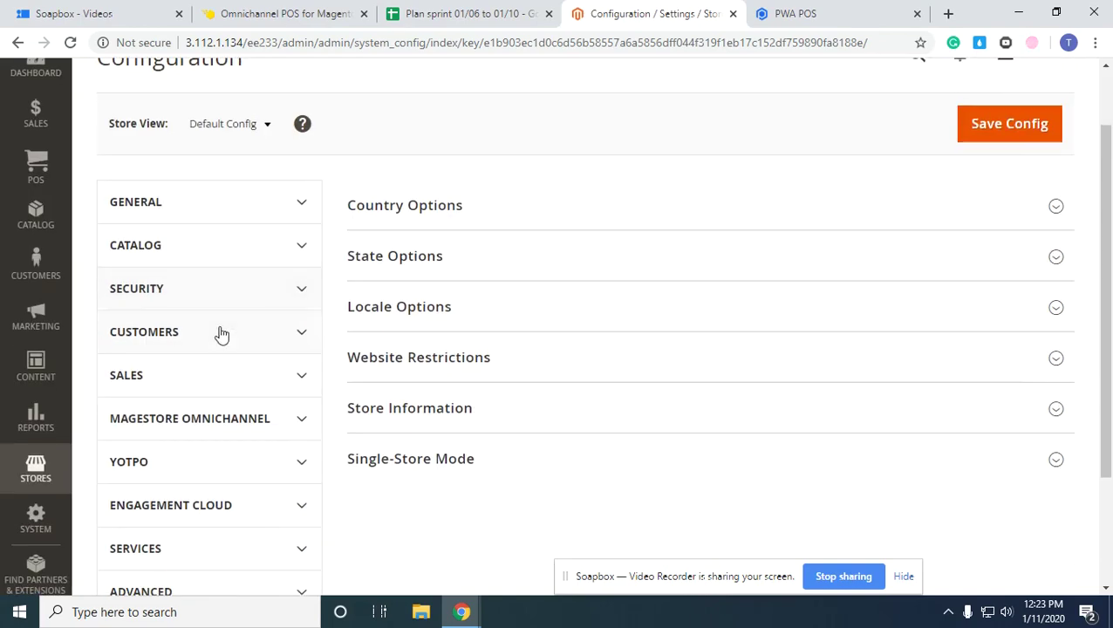
{"action": "left_click", "coordinate": [264, 339]}
{"action": "scroll", "coordinate": [264, 340], "scroll_direction": "down", "scroll_amount": 3}
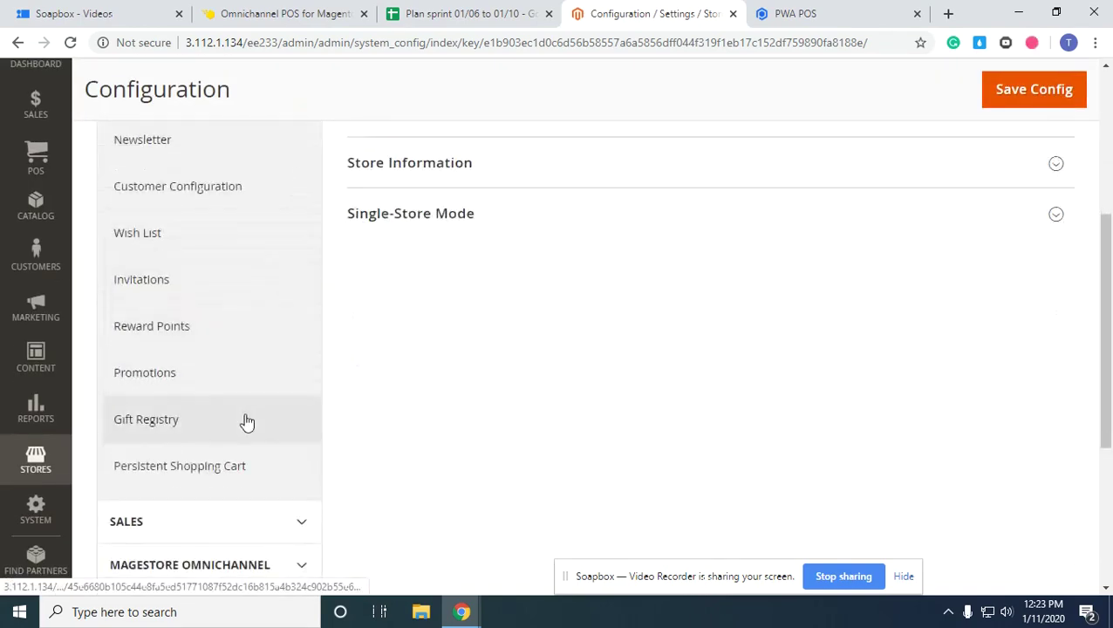
{"action": "left_click", "coordinate": [232, 338]}
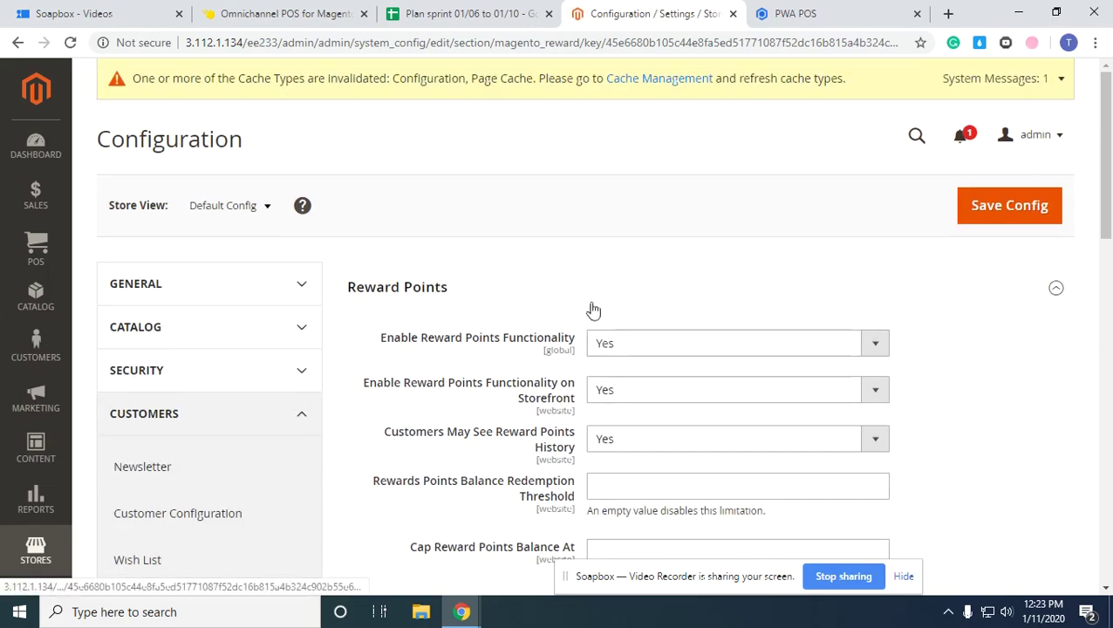
Step: Set the Registration reward to 5 points under Actions for Acquiring Reward Points by Customers
{"action": "scroll", "coordinate": [587, 305], "scroll_direction": "down", "scroll_amount": 5}
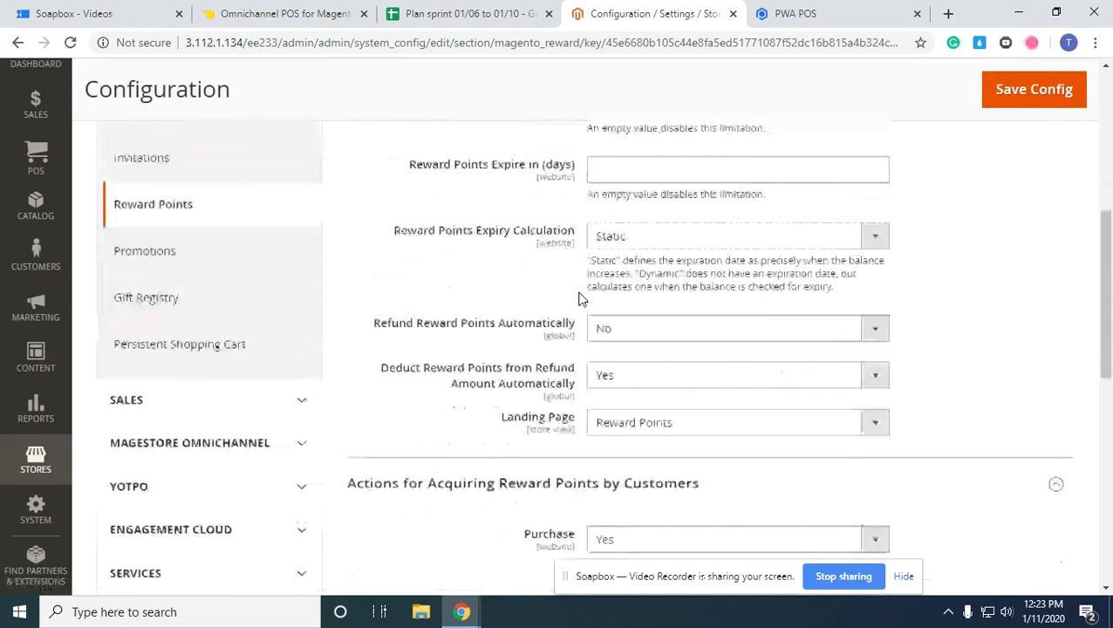
{"action": "scroll", "coordinate": [580, 300], "scroll_direction": "down", "scroll_amount": 3}
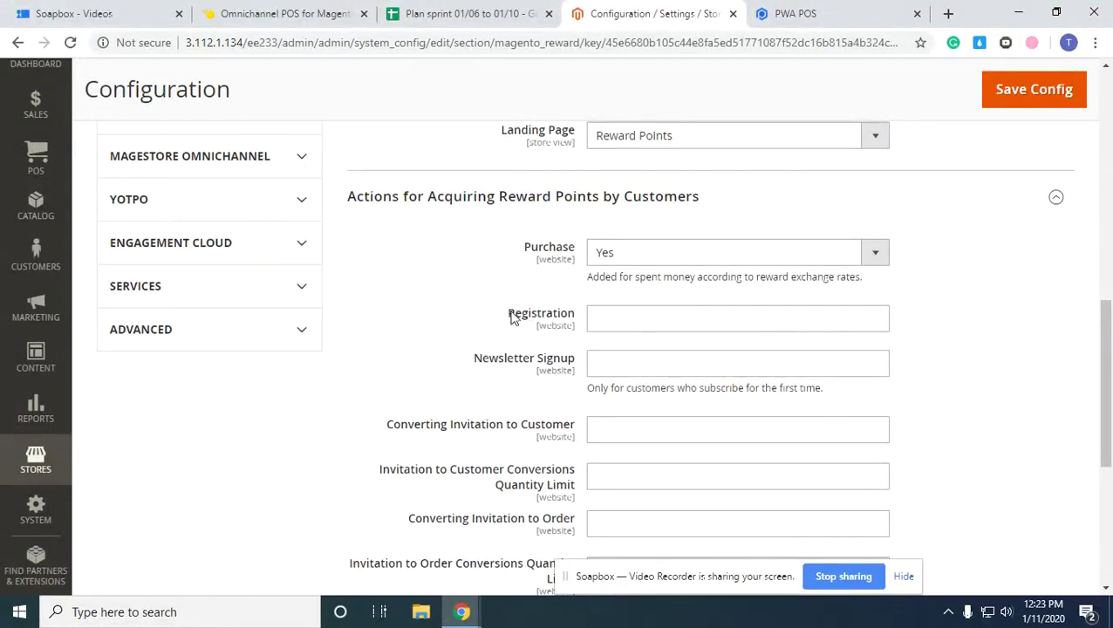
{"action": "left_click_drag", "start_coordinate": [511, 315], "coordinate": [573, 323]}
{"action": "left_click", "coordinate": [610, 320]}
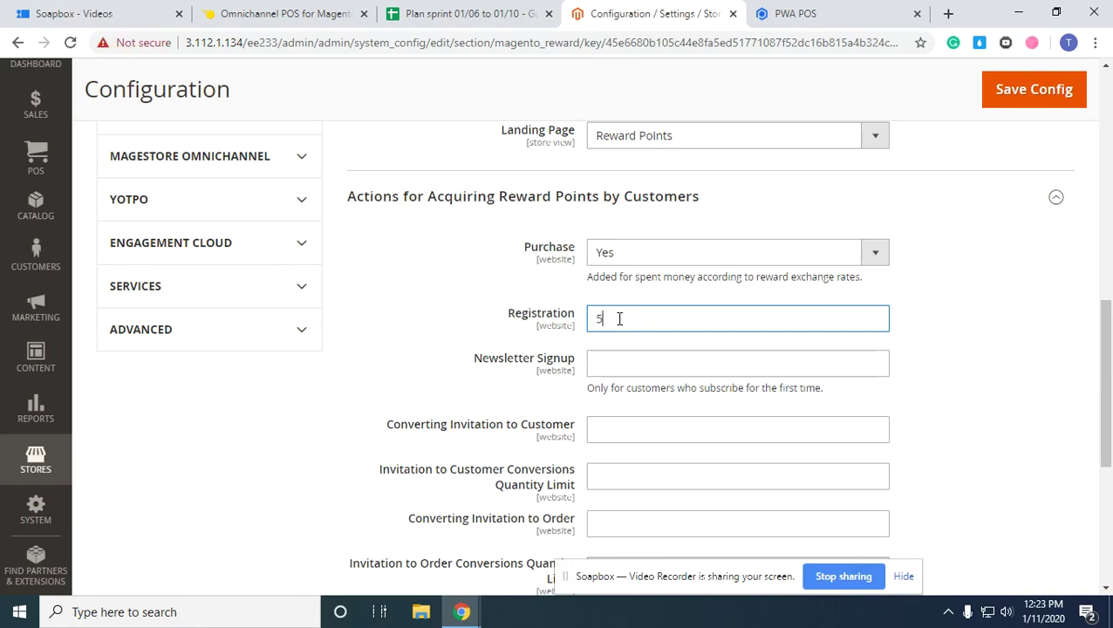
{"action": "left_click", "coordinate": [925, 336]}
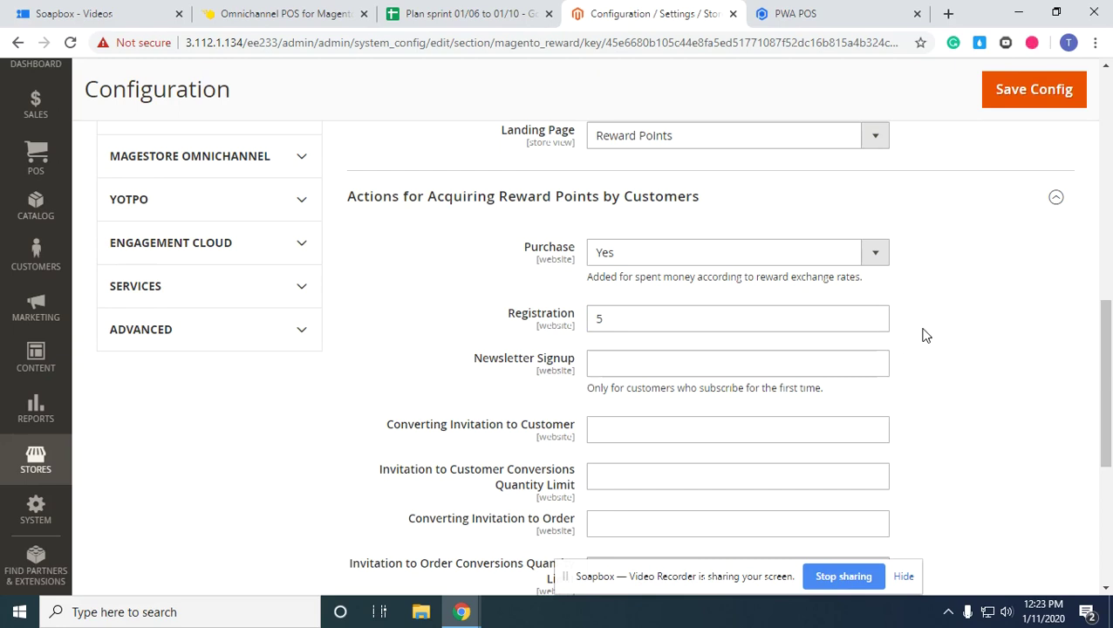
{"action": "left_click", "coordinate": [662, 319]}
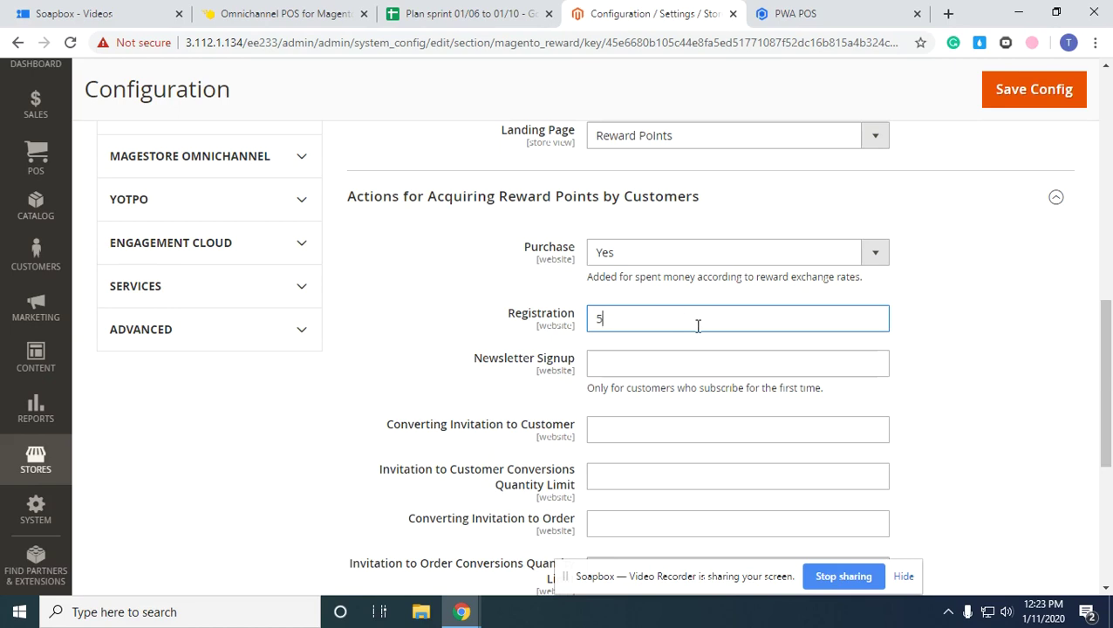
Step: Examine the Newsletter Signup, Converting Invitation to Customer and Invitation to Customer Conversions Quantity Limit reward settings
{"action": "scroll", "coordinate": [702, 323], "scroll_direction": "down", "scroll_amount": 1}
{"action": "left_click_drag", "start_coordinate": [476, 284], "coordinate": [578, 287]}
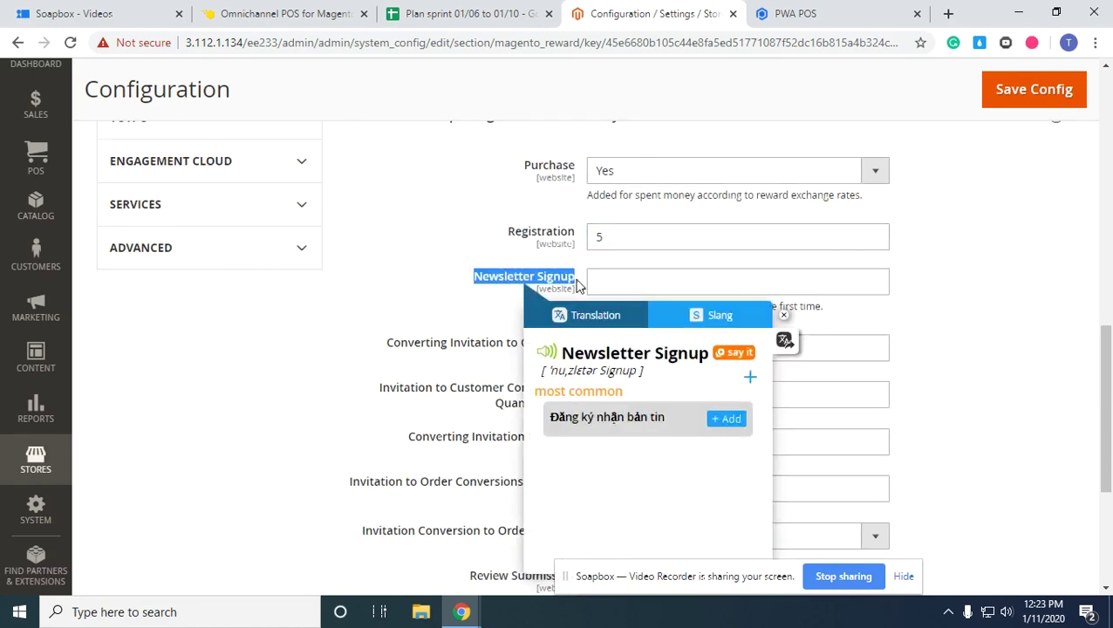
{"action": "left_click", "coordinate": [917, 290]}
{"action": "scroll", "coordinate": [920, 292], "scroll_direction": "down", "scroll_amount": 1}
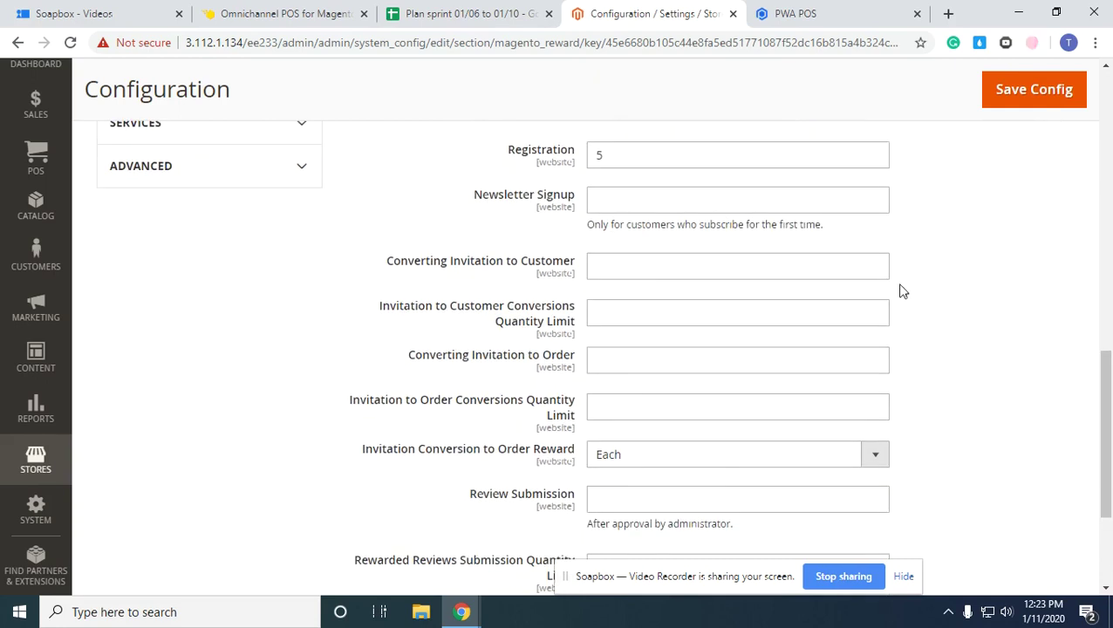
{"action": "left_click_drag", "start_coordinate": [386, 264], "coordinate": [573, 328]}
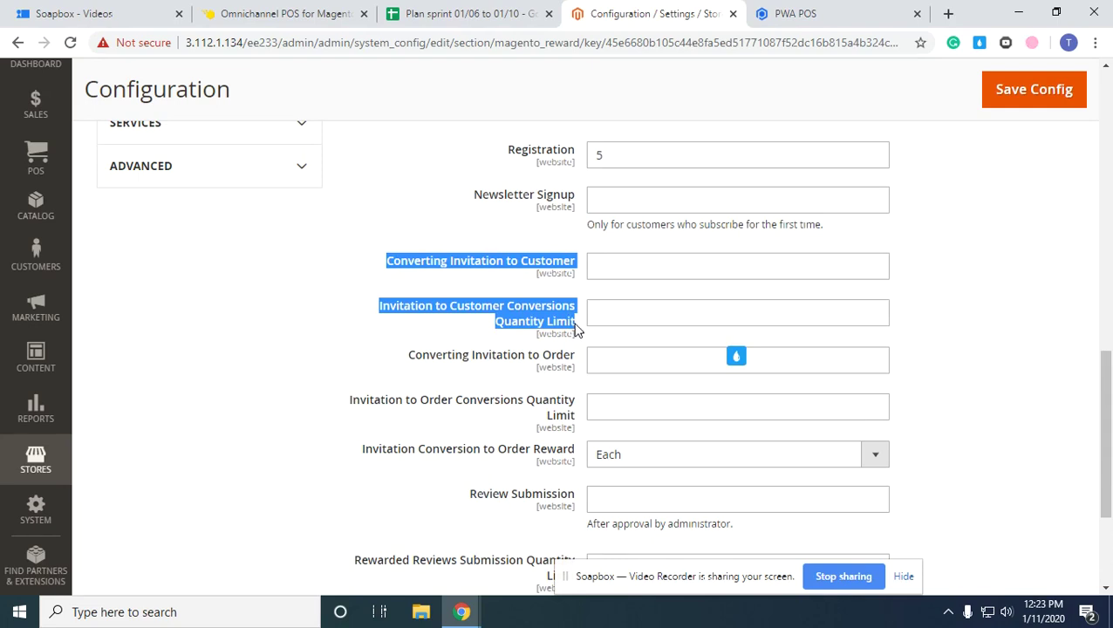
{"action": "left_click", "coordinate": [575, 329]}
{"action": "mouse_move", "coordinate": [577, 327]}
{"action": "left_mouse_down"}
{"action": "mouse_move", "coordinate": [391, 270]}
{"action": "mouse_move", "coordinate": [499, 293]}
{"action": "mouse_move", "coordinate": [577, 335]}
{"action": "mouse_move", "coordinate": [592, 325]}
{"action": "left_mouse_up"}
{"action": "left_click", "coordinate": [392, 270]}
{"action": "left_click", "coordinate": [603, 316]}
{"action": "scroll", "coordinate": [603, 316], "scroll_direction": "down", "scroll_amount": 1}
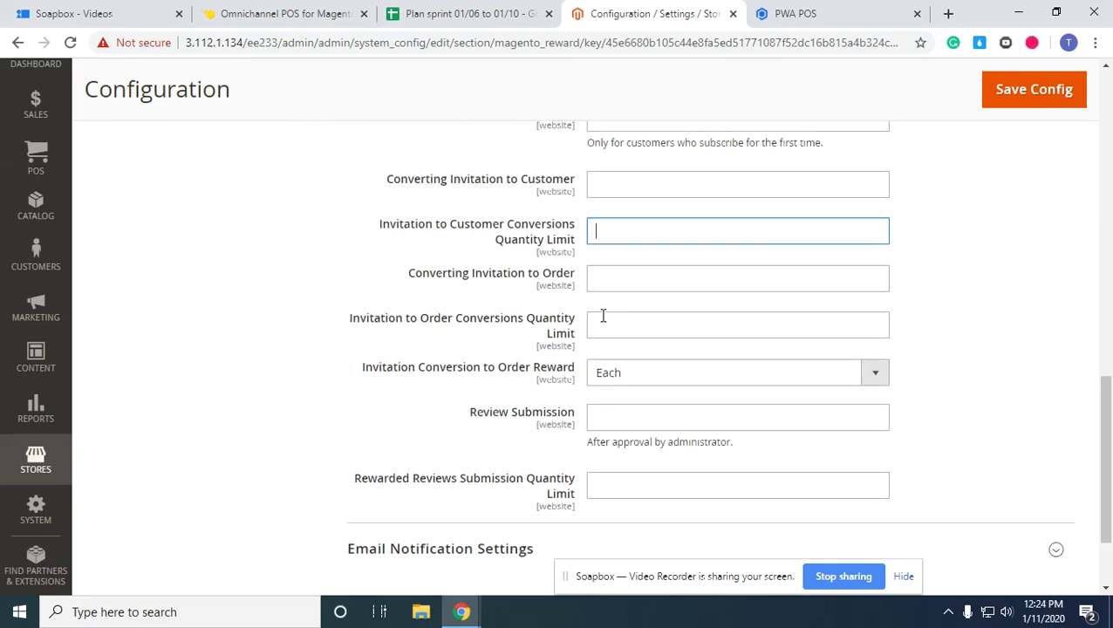
{"action": "scroll", "coordinate": [603, 317], "scroll_direction": "down", "scroll_amount": 1}
{"action": "scroll", "coordinate": [601, 320], "scroll_direction": "up", "scroll_amount": 1}
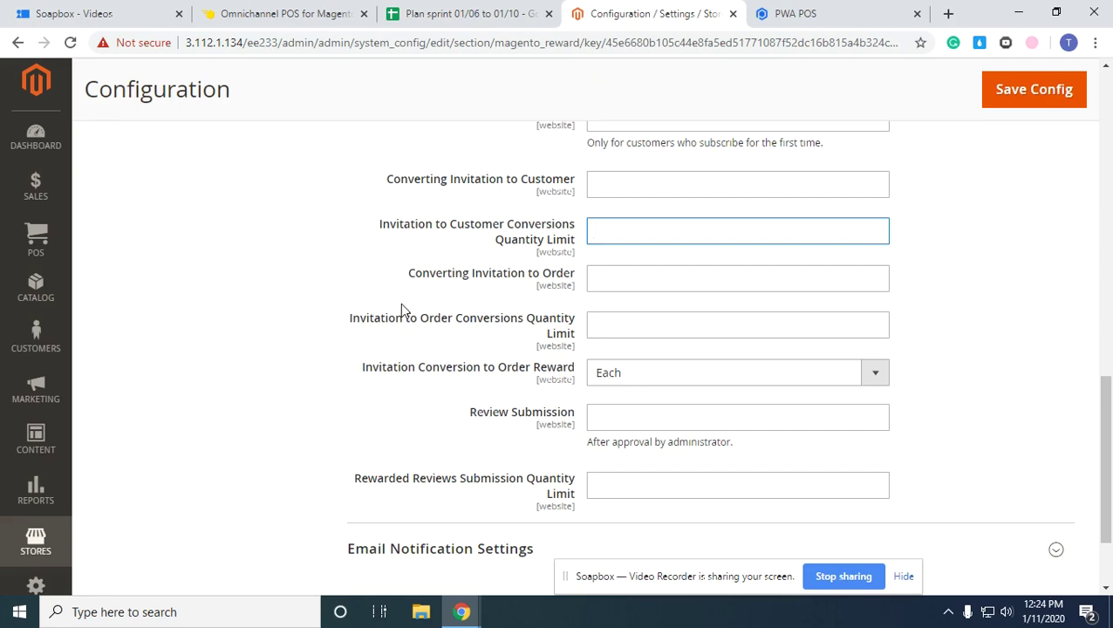
Step: Examine the Converting Invitation to Order settings and the remaining reward actions, and switch to the Magestore website
{"action": "left_click_drag", "start_coordinate": [410, 279], "coordinate": [580, 336]}
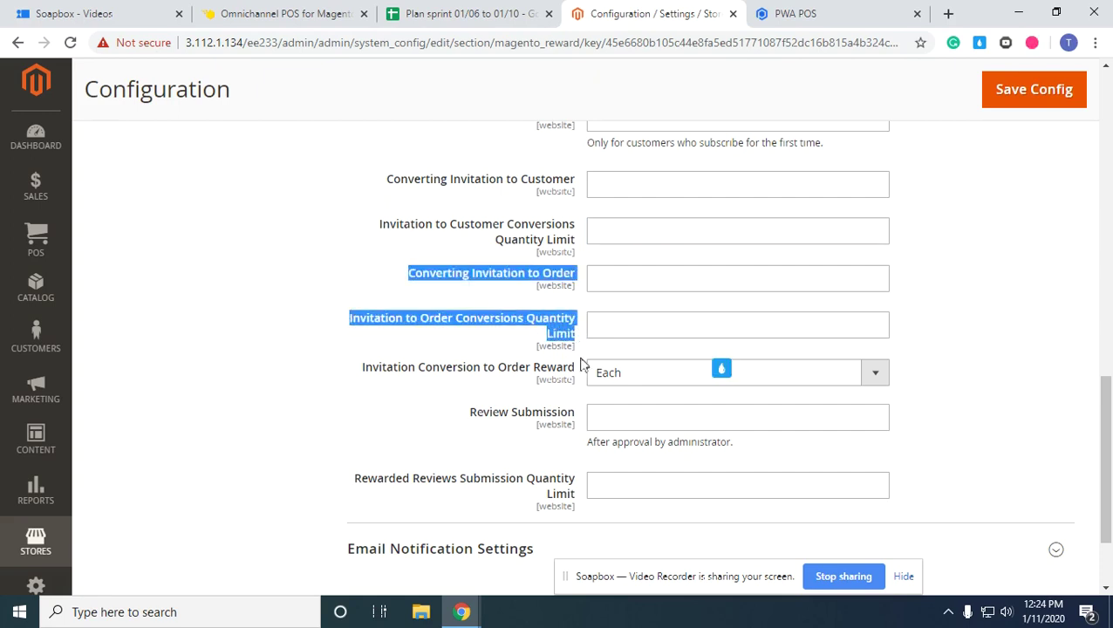
{"action": "left_click", "coordinate": [448, 417]}
{"action": "scroll", "coordinate": [448, 422], "scroll_direction": "down", "scroll_amount": 2}
{"action": "scroll", "coordinate": [448, 422], "scroll_direction": "up", "scroll_amount": 3}
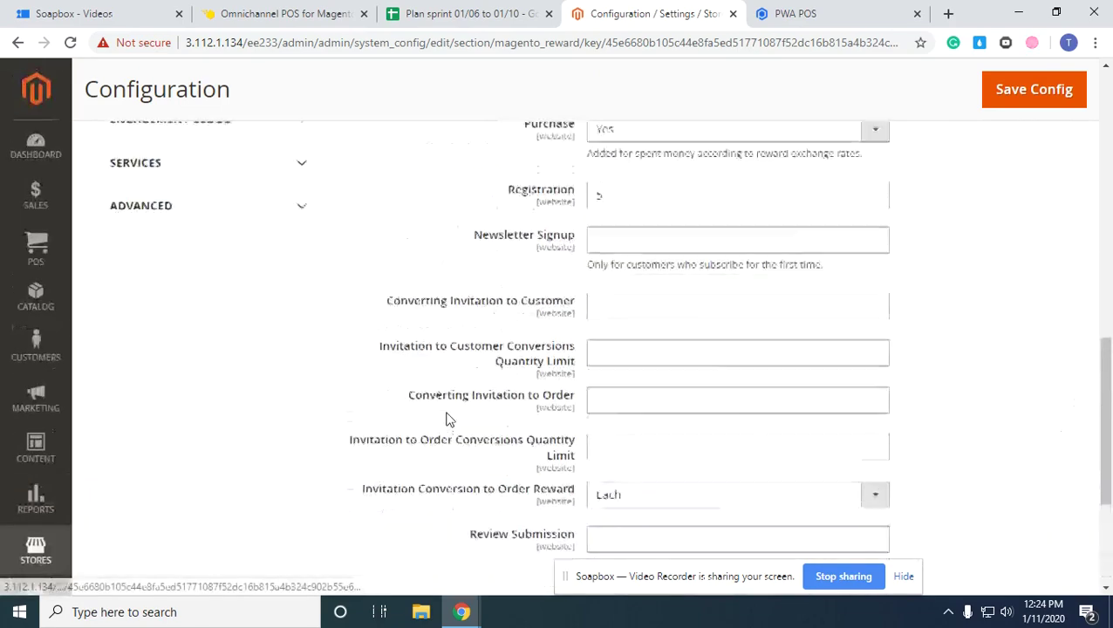
{"action": "scroll", "coordinate": [454, 409], "scroll_direction": "up", "scroll_amount": 3}
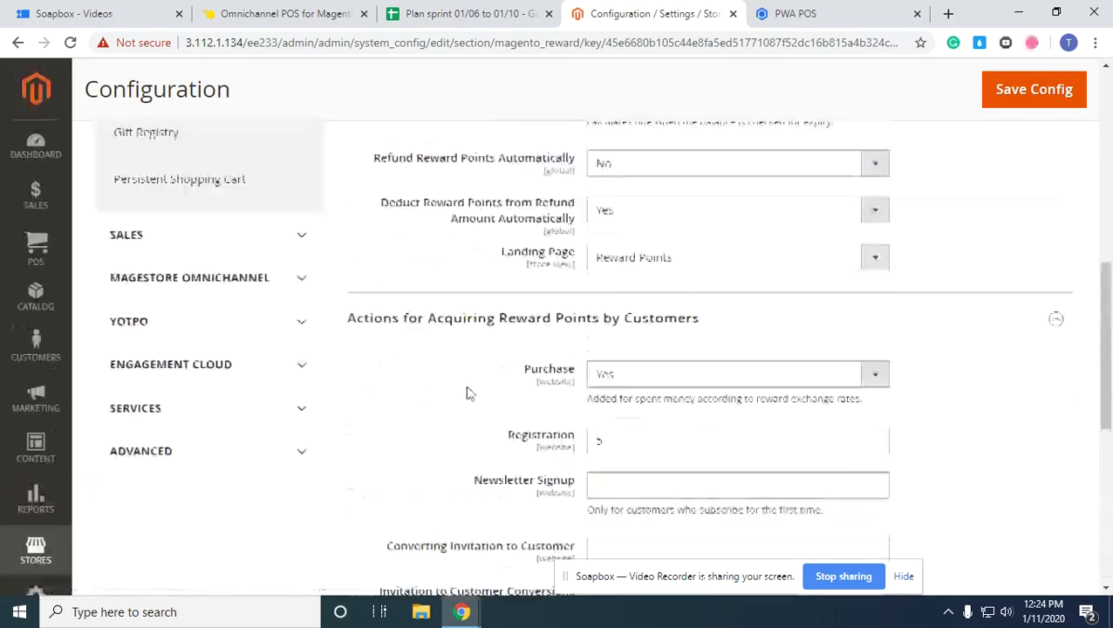
{"action": "left_click", "coordinate": [313, 10]}
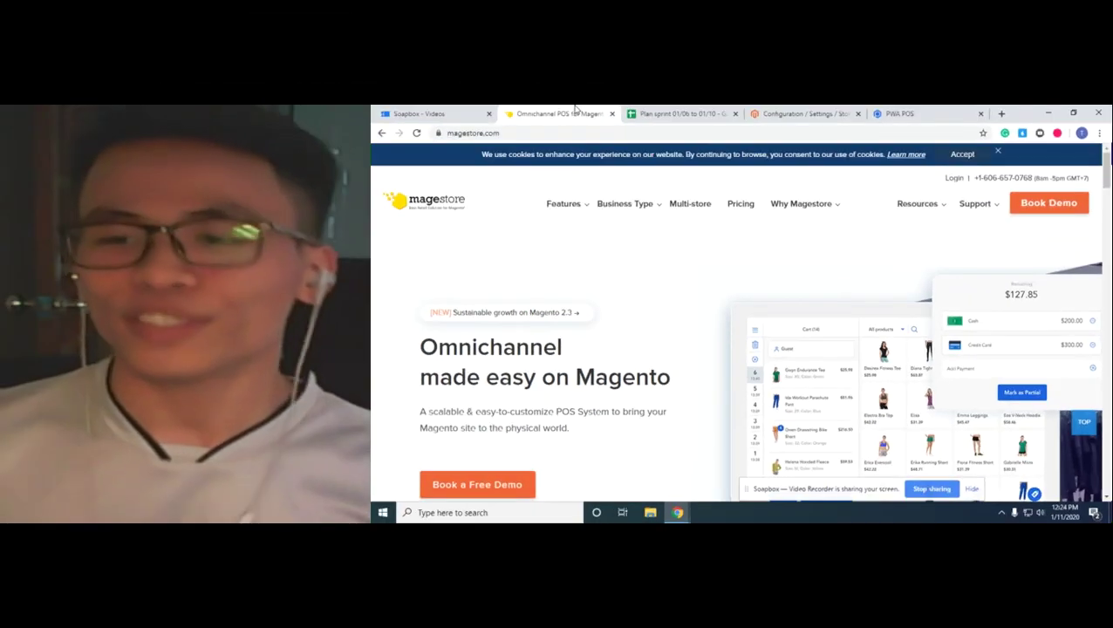